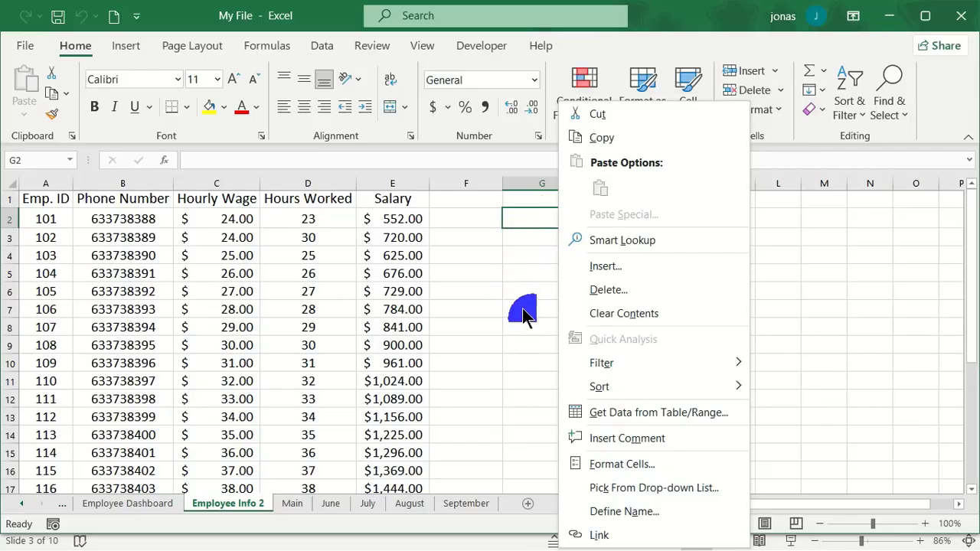
- Dismiss the context menu to reveal the Employee Info 2 employee table
left_click(522, 308)
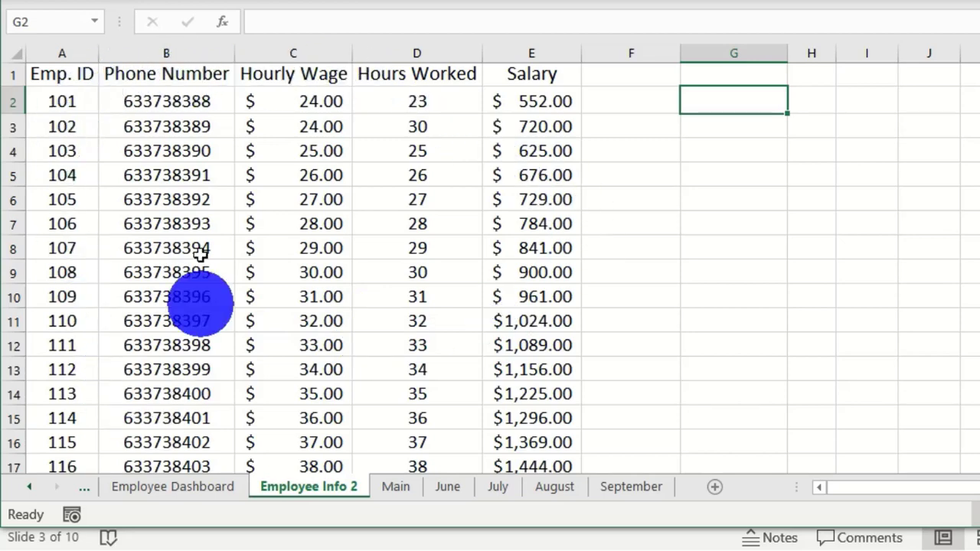
left_click(167, 487)
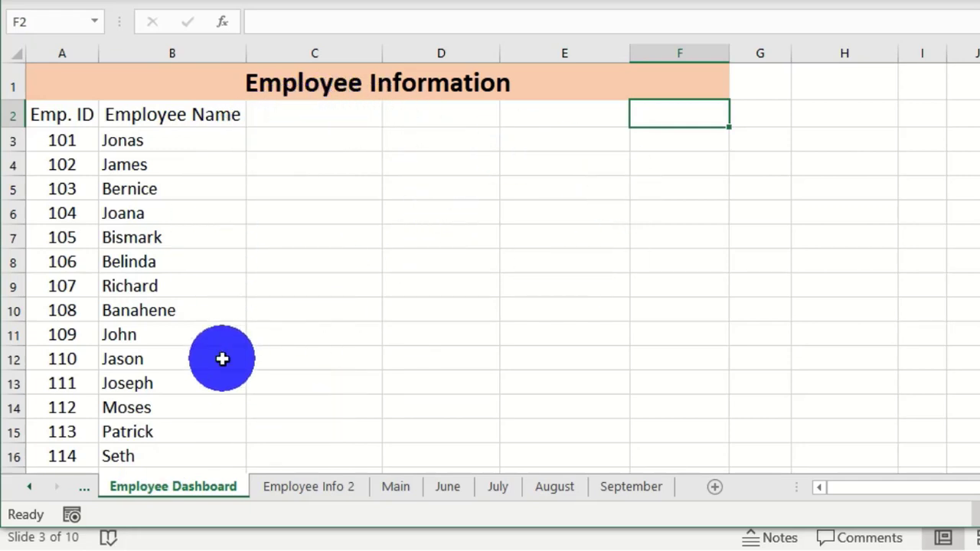
left_click(307, 497)
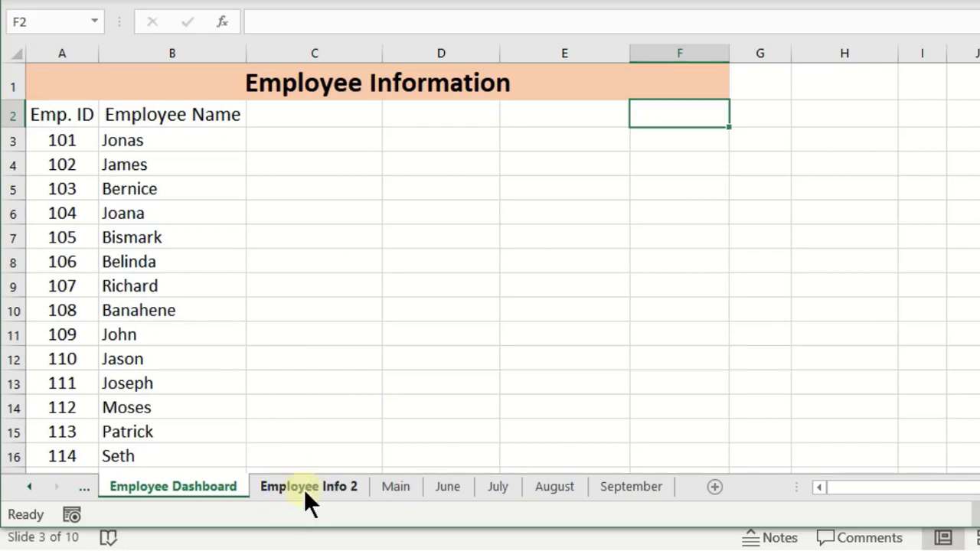
left_click(184, 491)
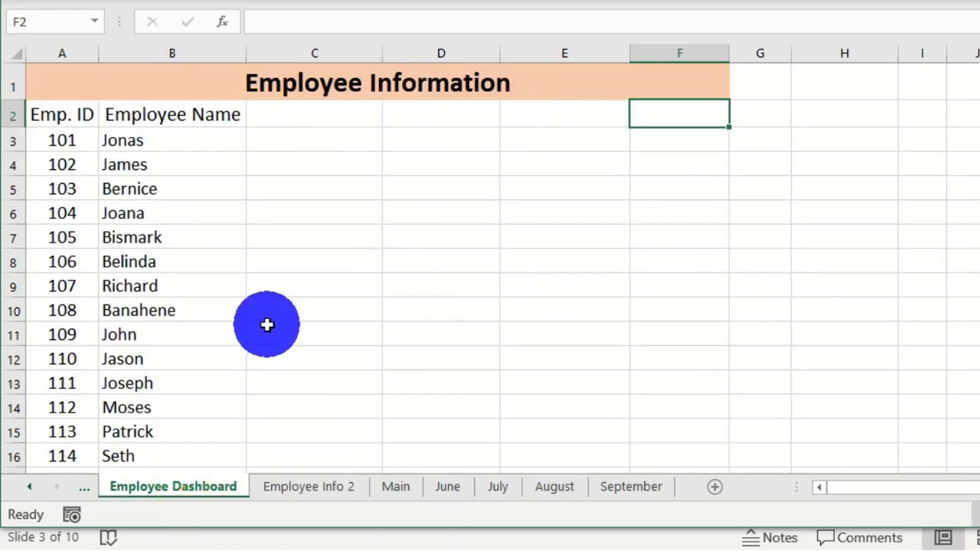
left_click(304, 499)
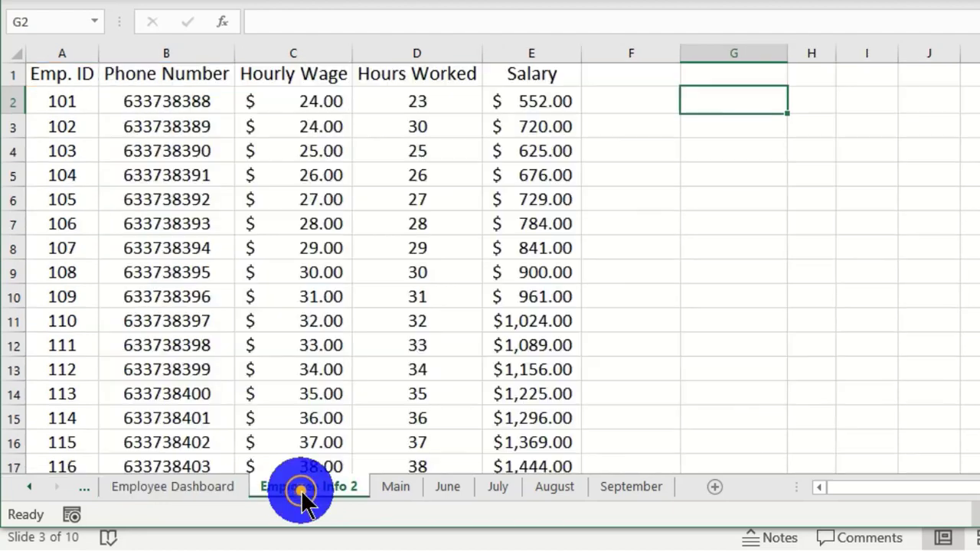
- Copy the Phone Number cells from column B and paste them at C2 on Employee Dashboard
left_click_drag(141, 77, 195, 421)
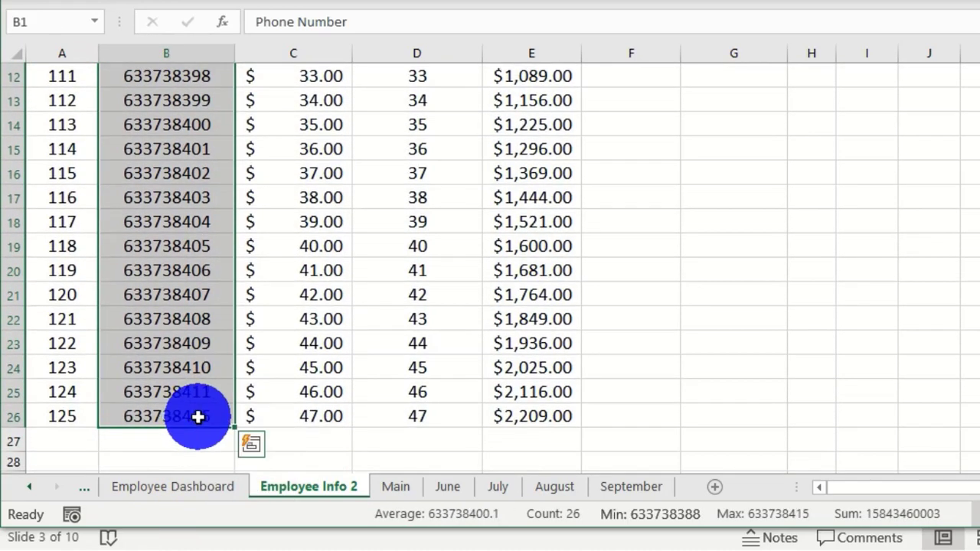
key("ctrl+c")
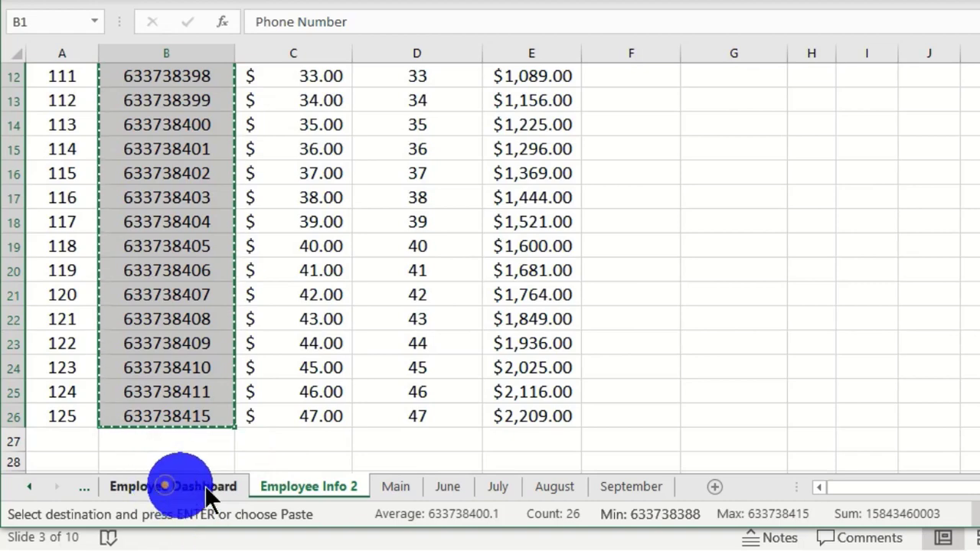
left_click(168, 489)
left_click(298, 114)
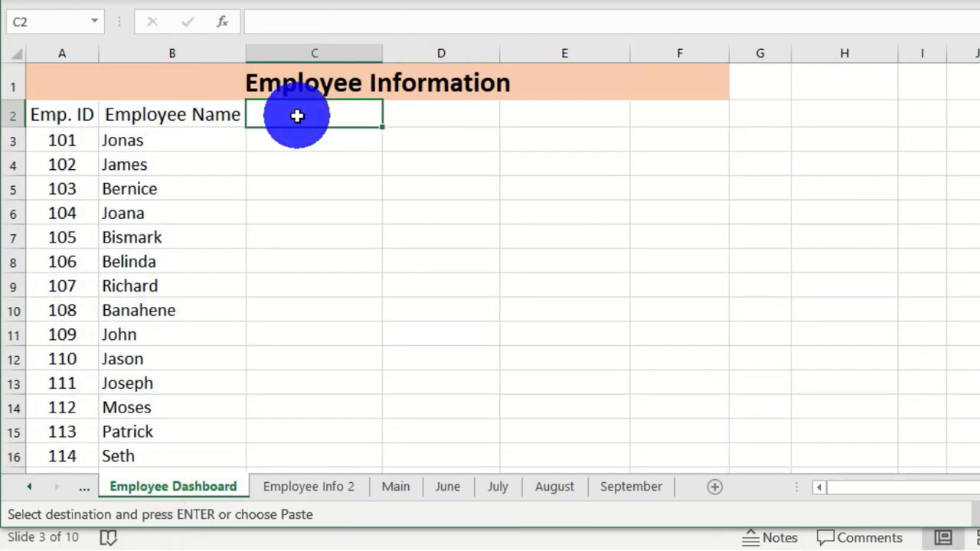
key("ctrl+v")
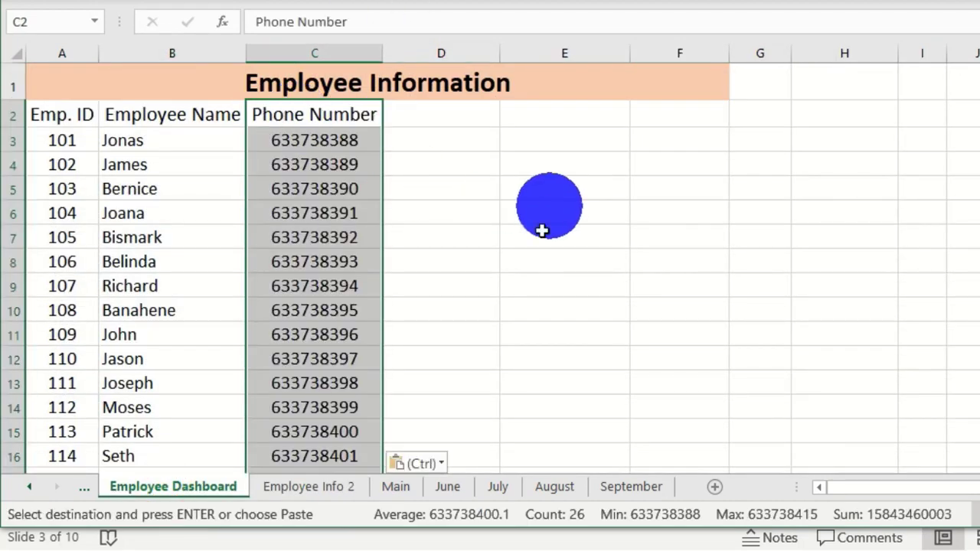
left_click(442, 159)
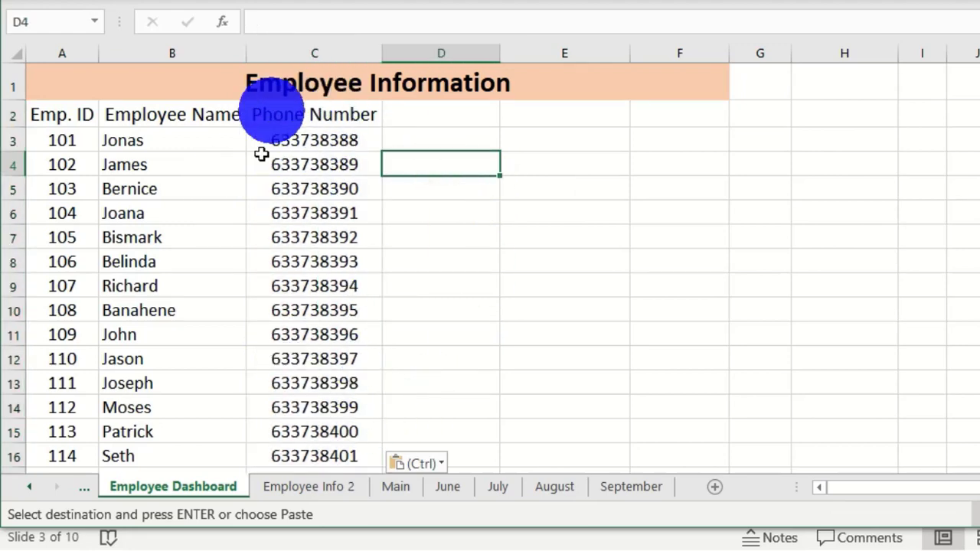
left_click(289, 488)
scroll(219, 284, "up", 4)
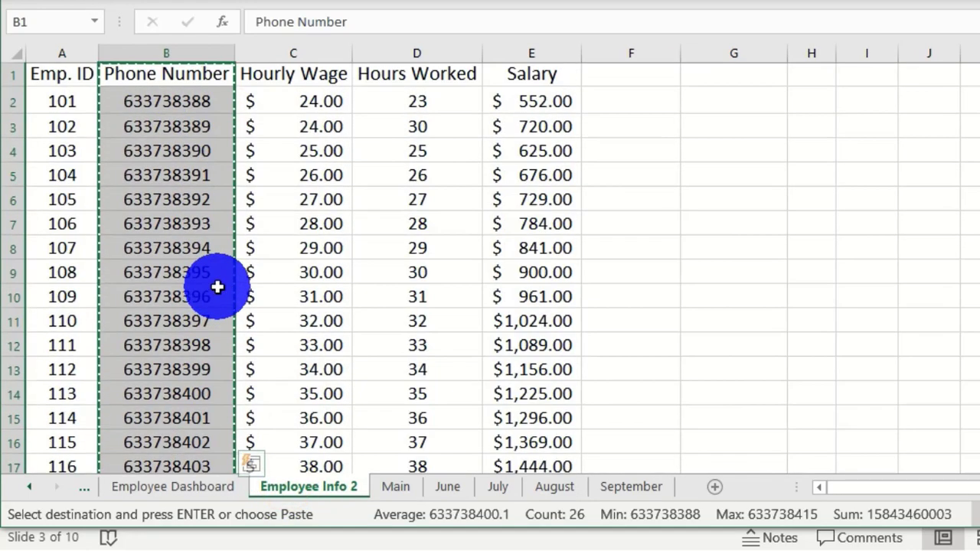
left_click(168, 102)
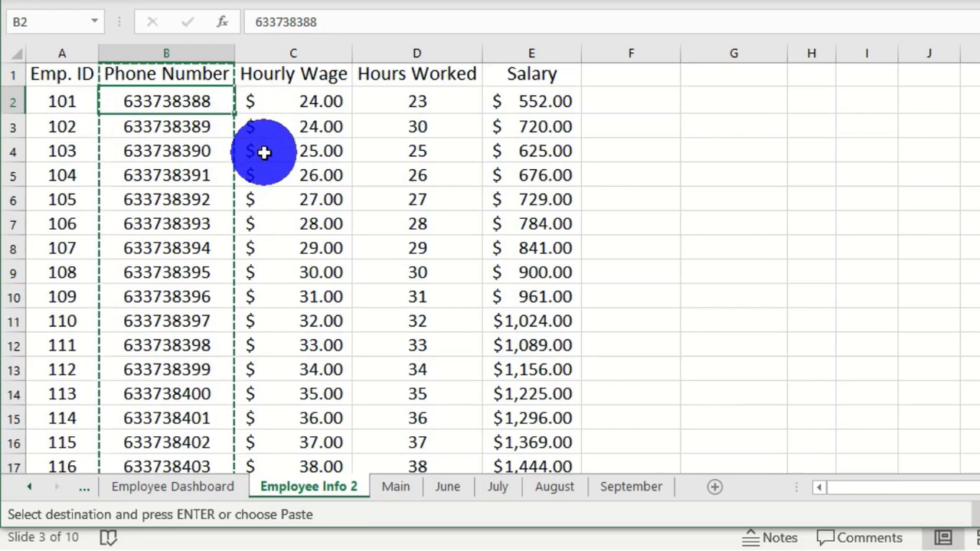
key("Escape")
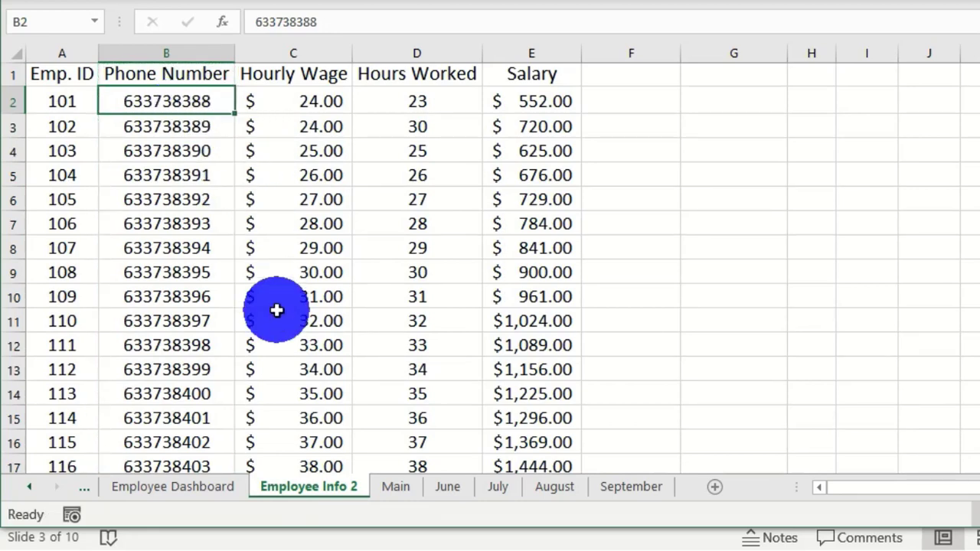
left_click(323, 22)
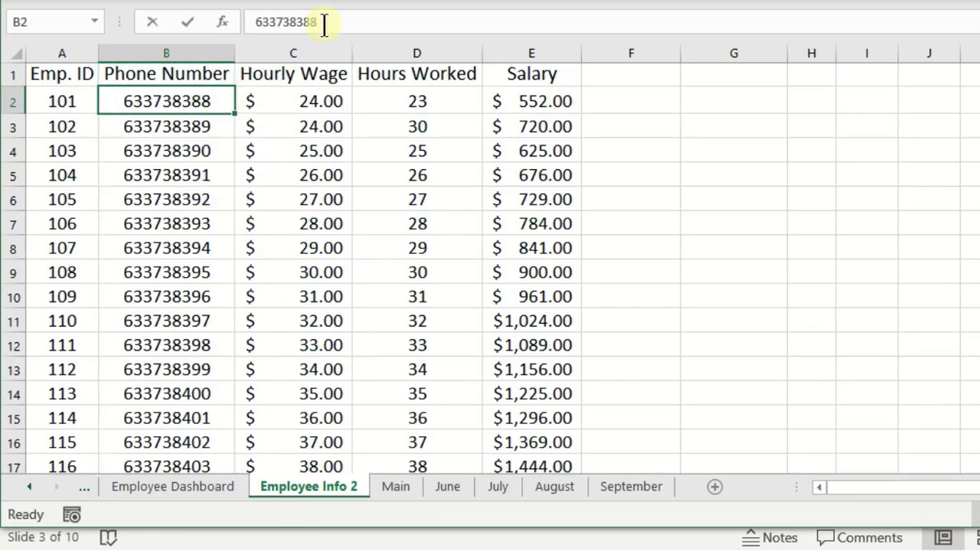
key("BackSpace")
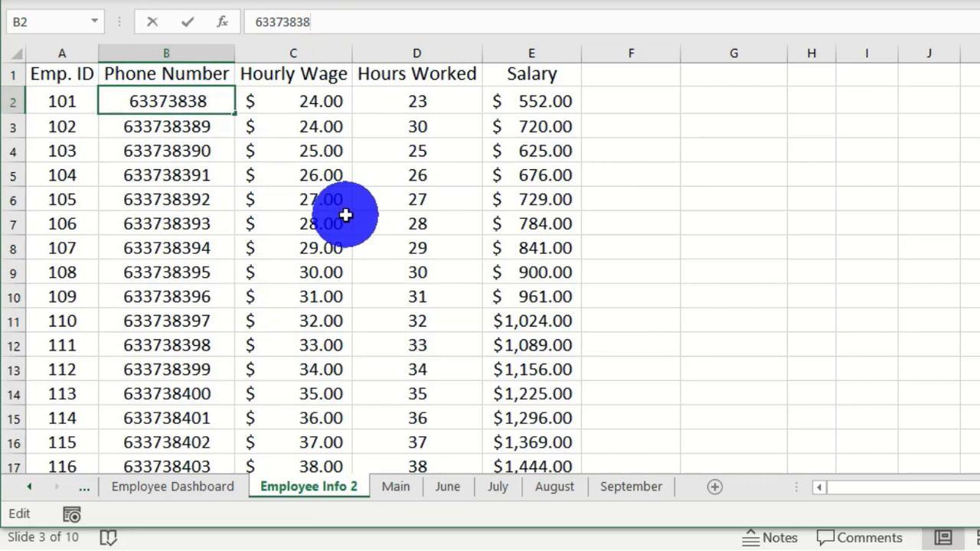
type("7")
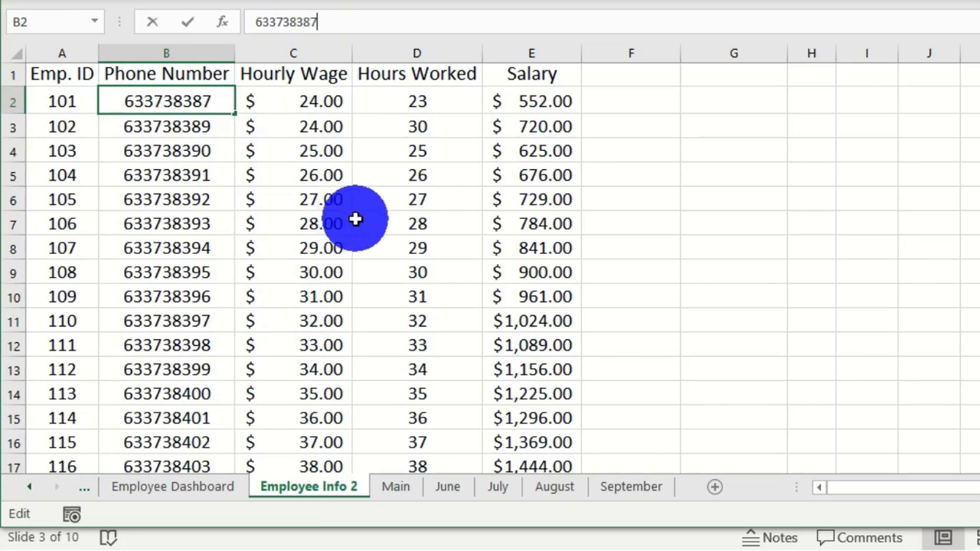
key("ctrl+Return")
key("Down")
left_click(201, 488)
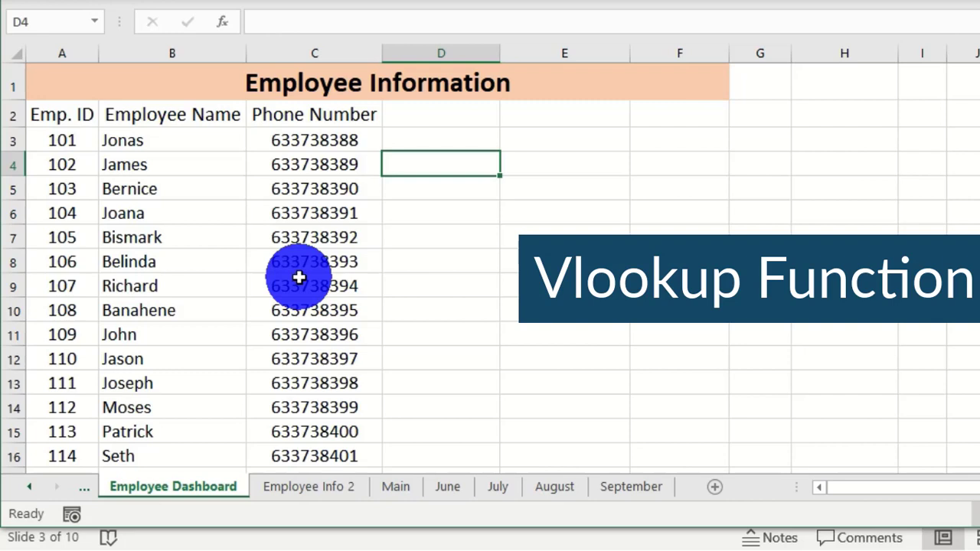
- Clear the pasted phone numbers from C2 down column C on Employee Dashboard
left_click(312, 114)
left_click_drag(312, 115, 316, 156)
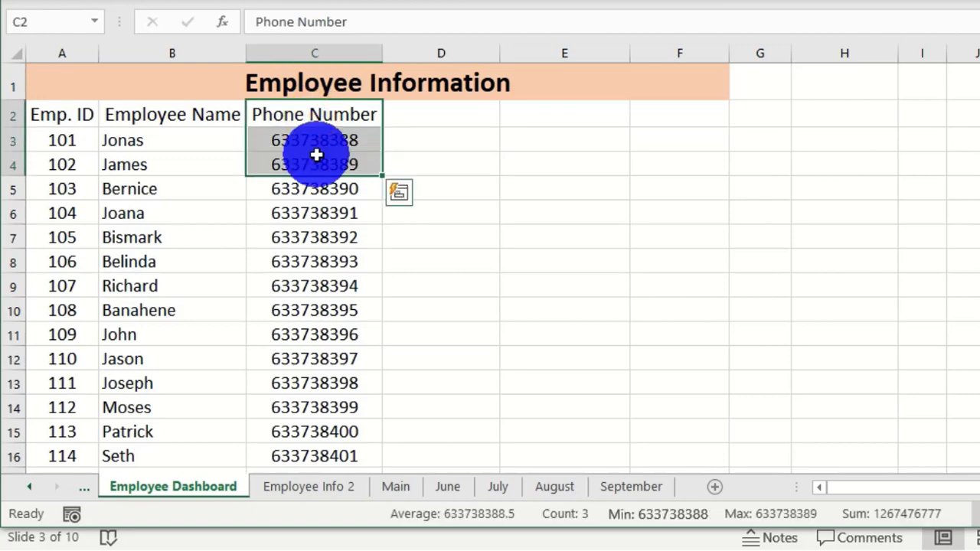
key("ctrl+shift+Down")
key("Delete")
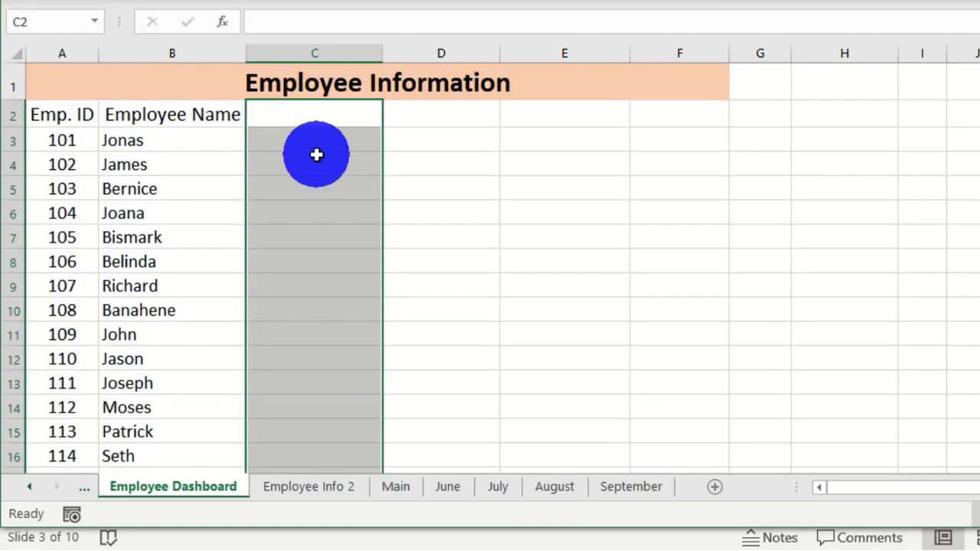
left_click(441, 259)
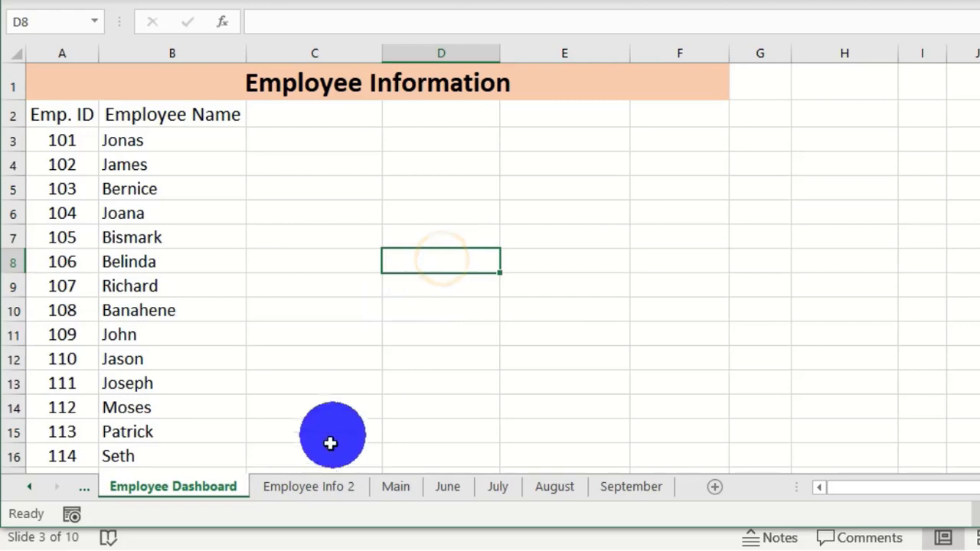
left_click(301, 494)
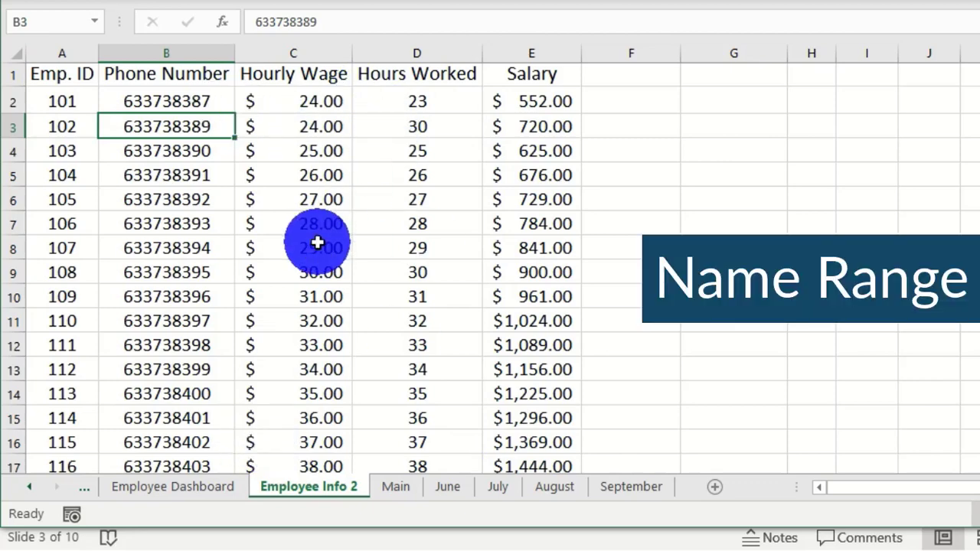
- Select the employee table A1:E26, Emp. ID through Salary, on Employee Info 2
left_click(53, 77)
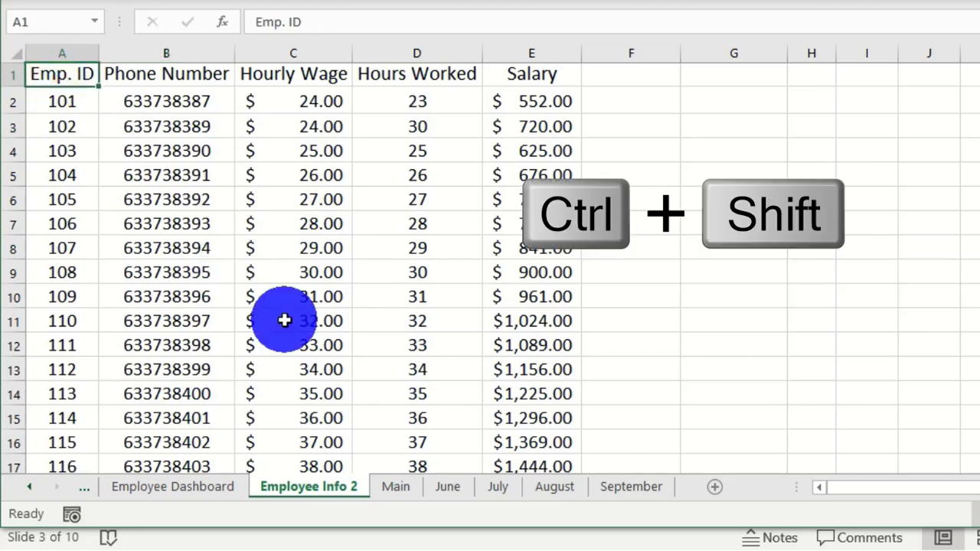
key("ctrl+shift+Right")
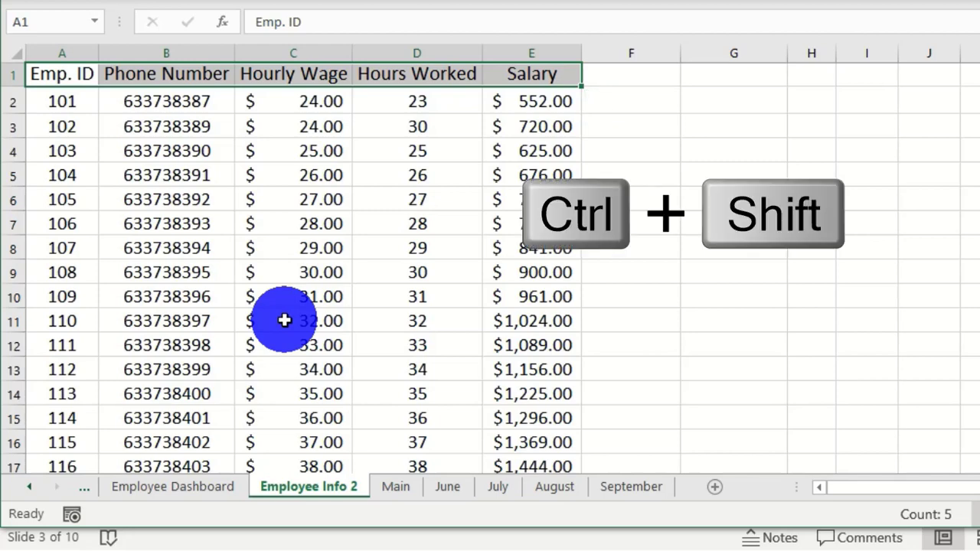
key("ctrl+shift+Down")
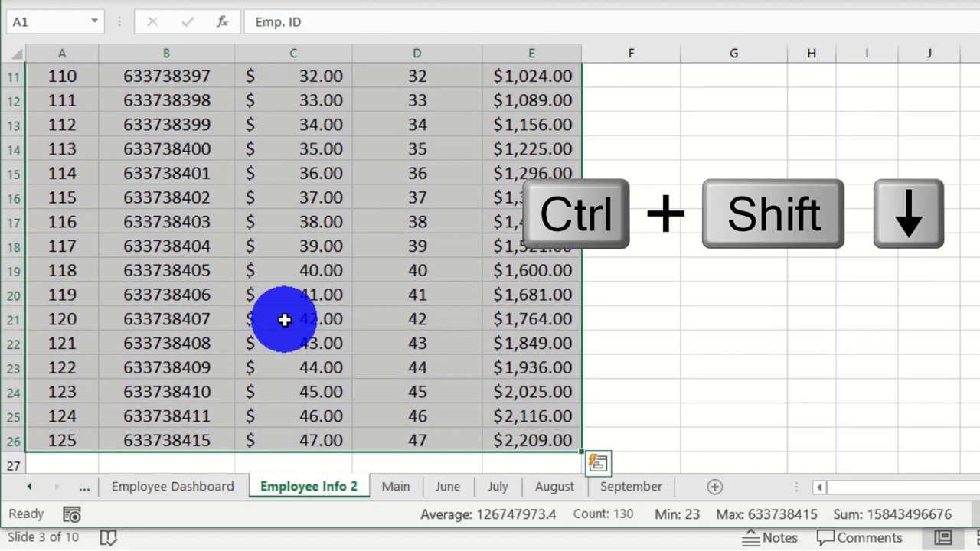
scroll(330, 323, "up", 4)
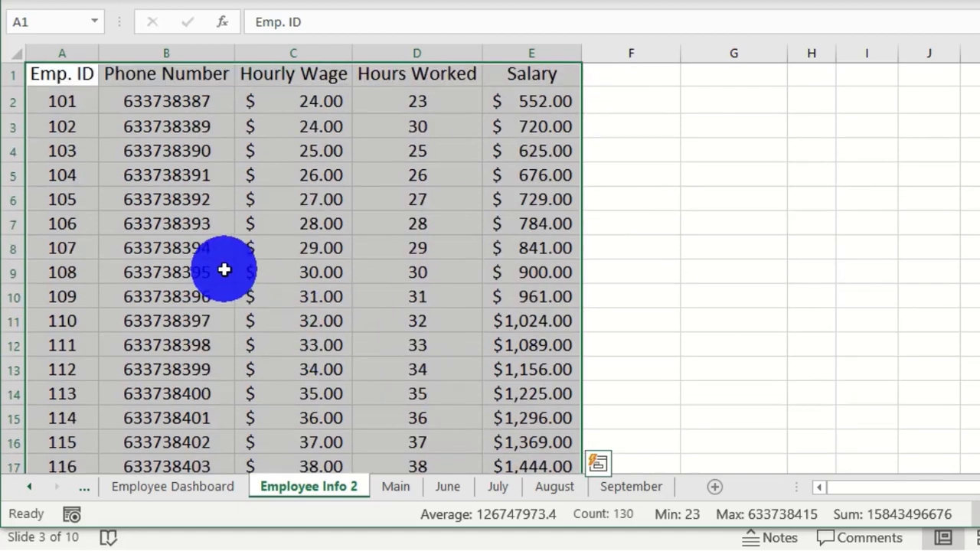
left_click(176, 152)
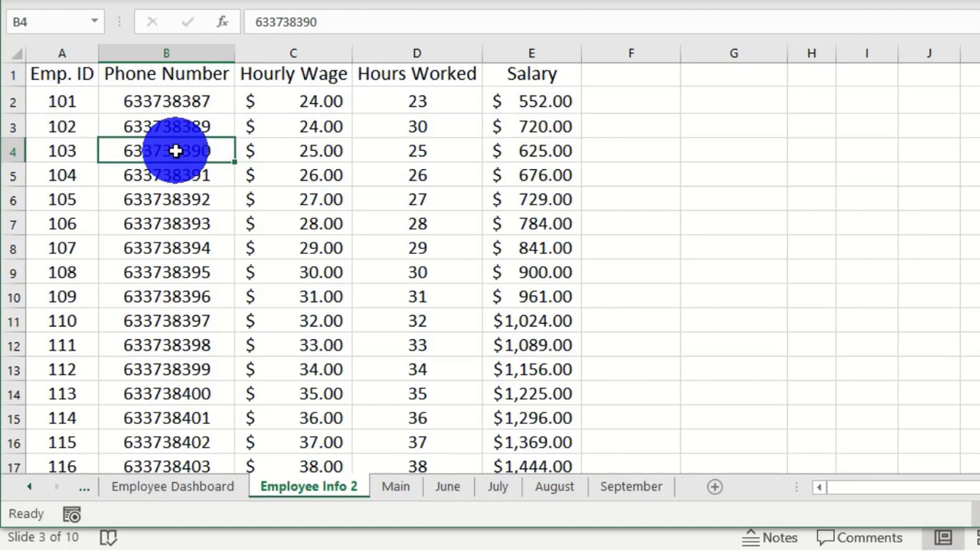
key("ctrl+a")
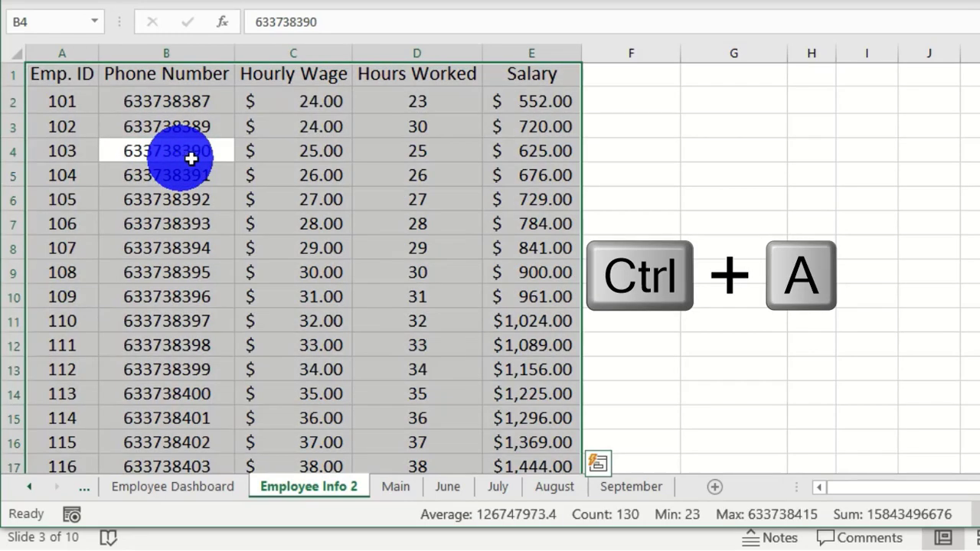
scroll(333, 281, "down", 9)
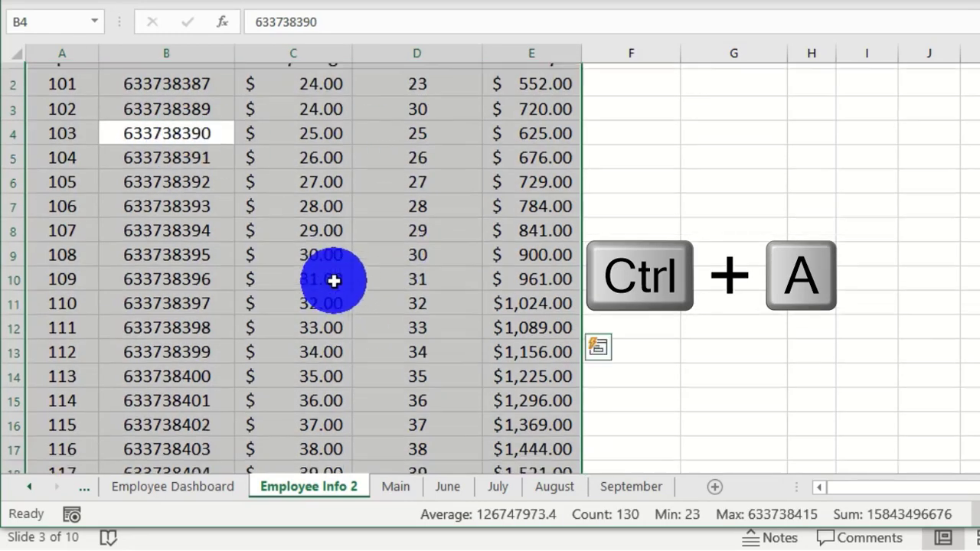
scroll(332, 280, "up", 9)
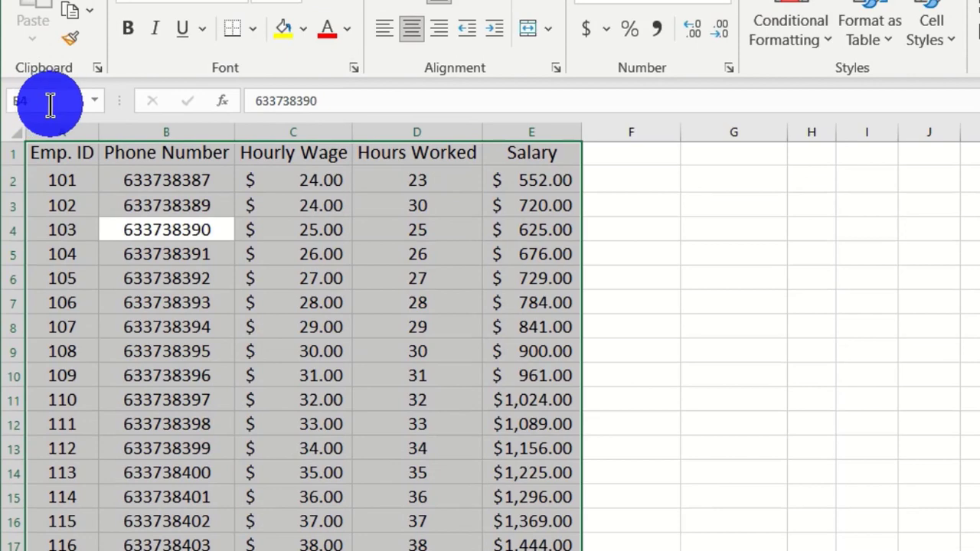
- Name the selected employee table range 'List' through the Name Box
left_click(291, 498)
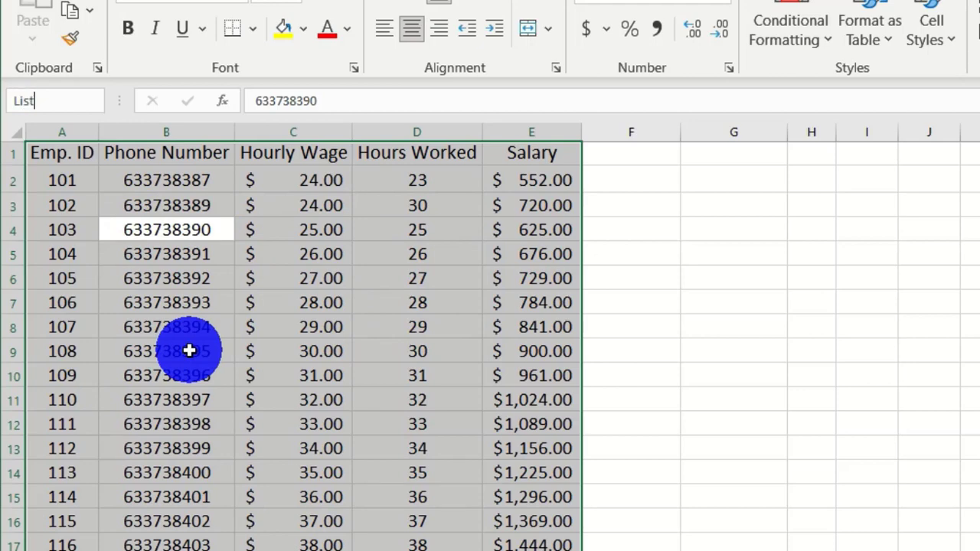
key("Return")
left_click(733, 300)
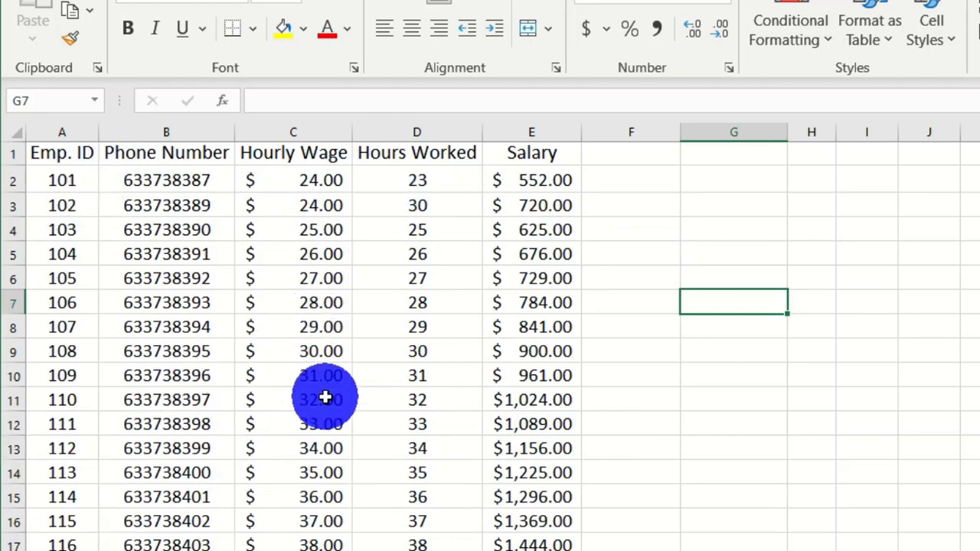
- Check that the List range extends from A1 through row 26
left_click(56, 160)
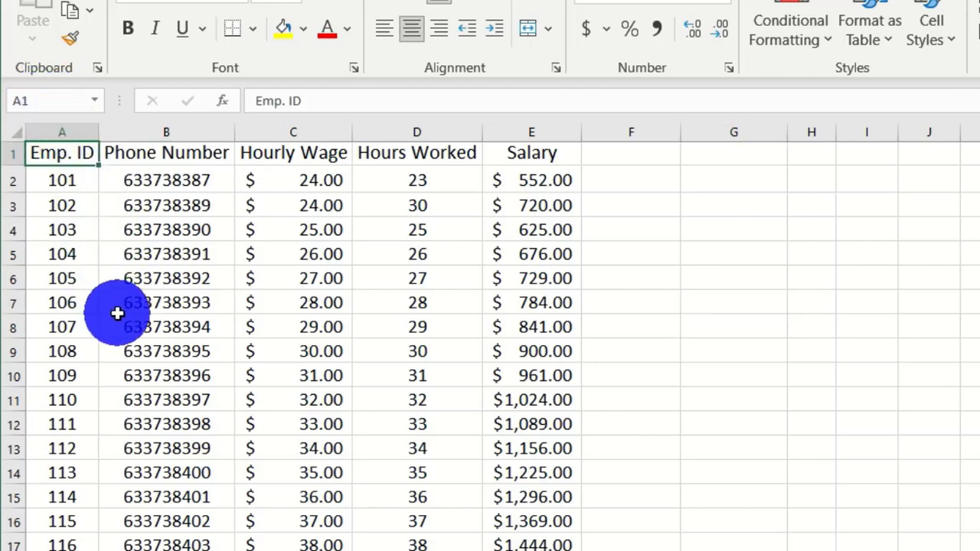
key("ctrl+shift+End")
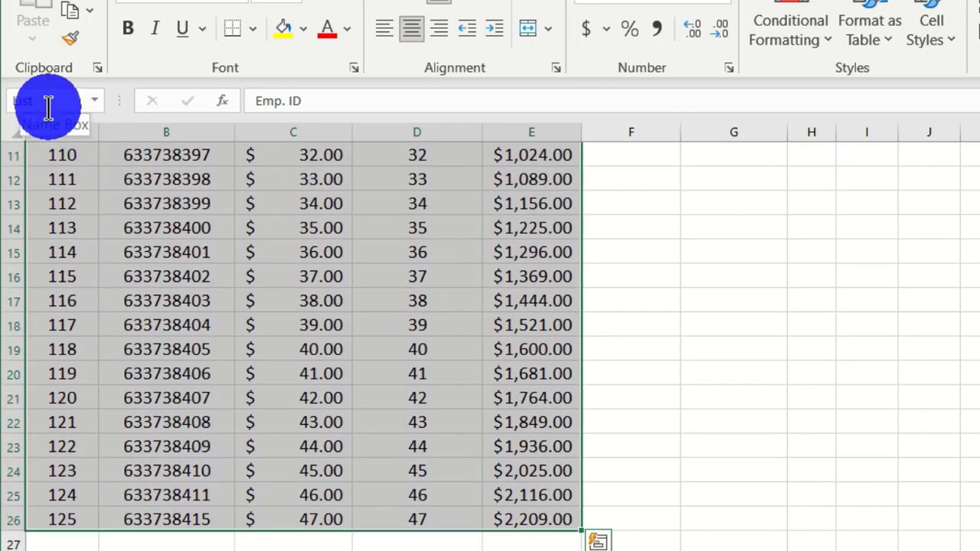
left_click(623, 227)
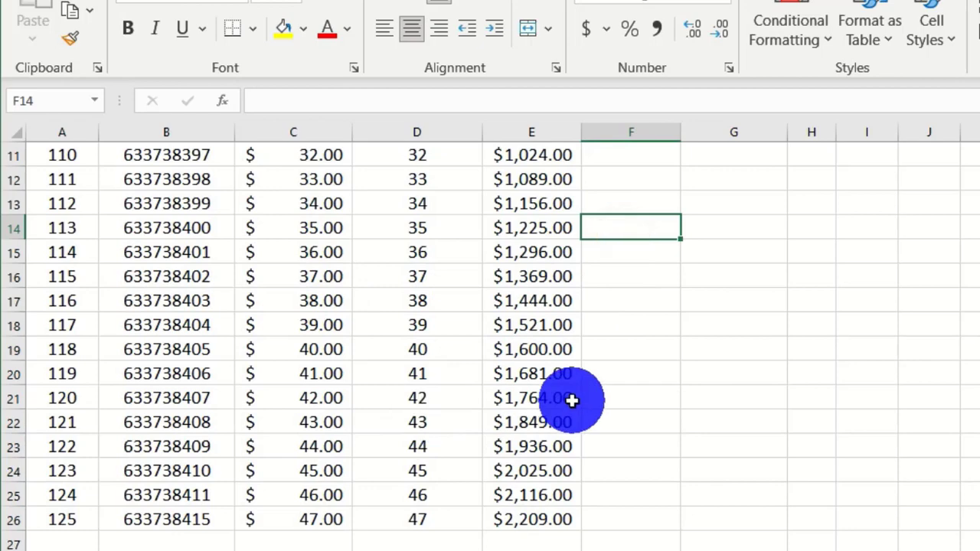
scroll(572, 400, "up", 3)
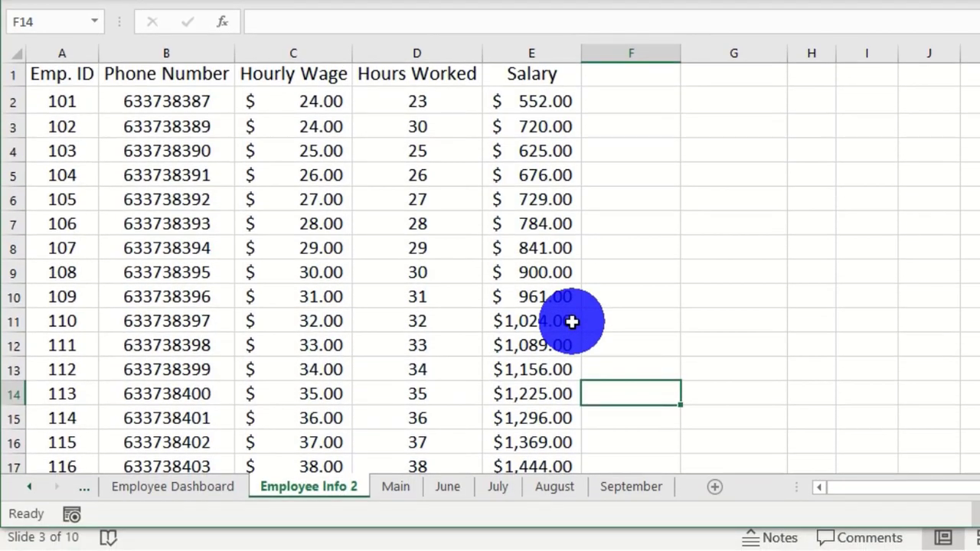
- Select the header row A1:E1, Emp. ID through Salary, on Employee Info 2
left_click(176, 487)
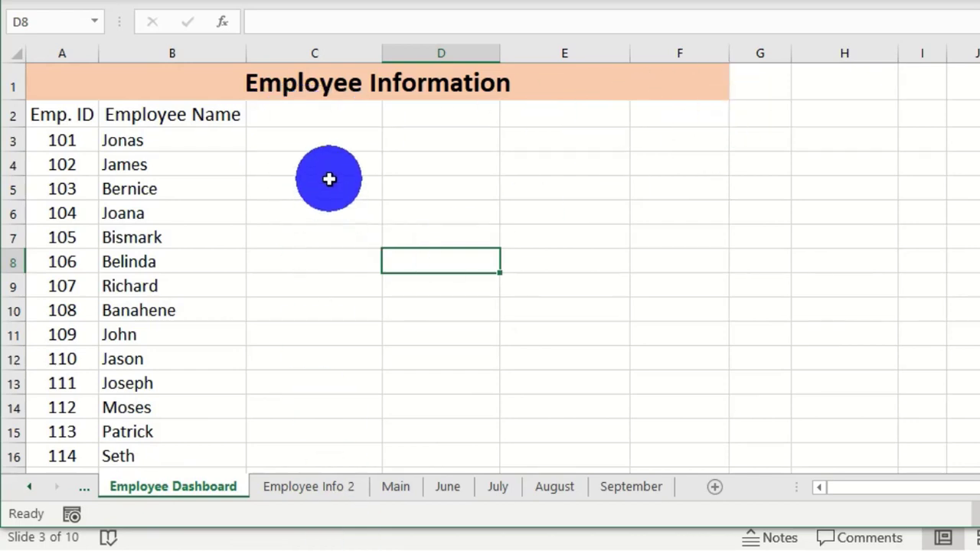
left_click(309, 488)
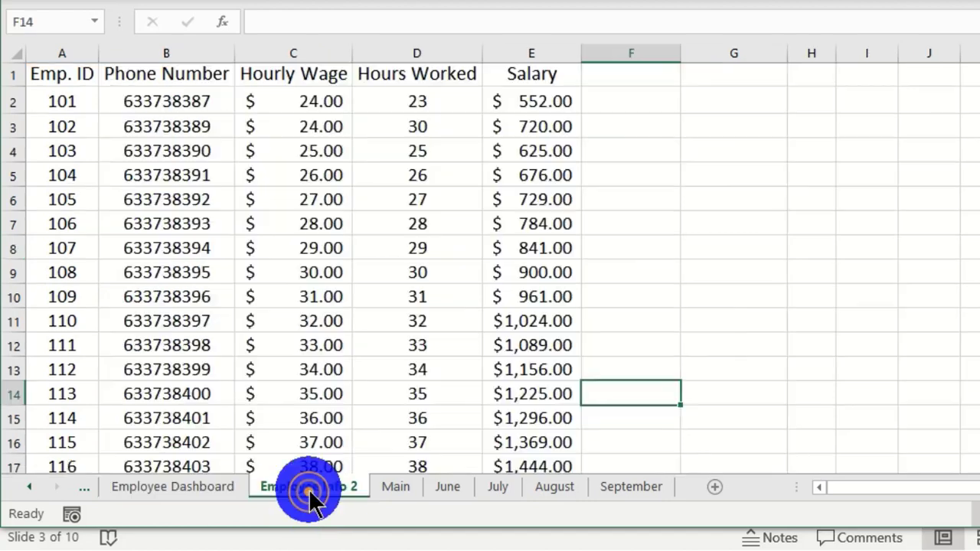
left_click_drag(48, 80, 516, 83)
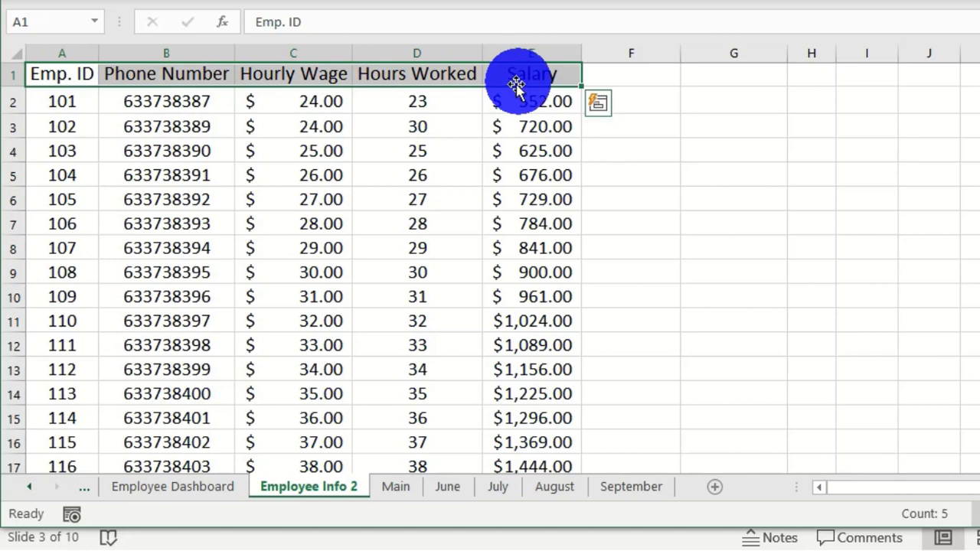
- Copy the headers and paste them into row 2 of Employee Dashboard starting at C2
key("ctrl+c")
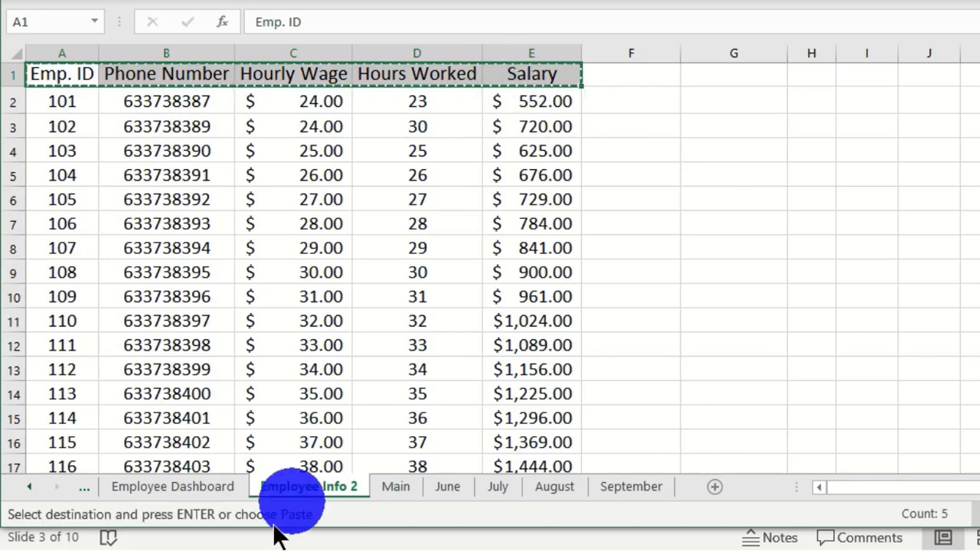
left_click(193, 493)
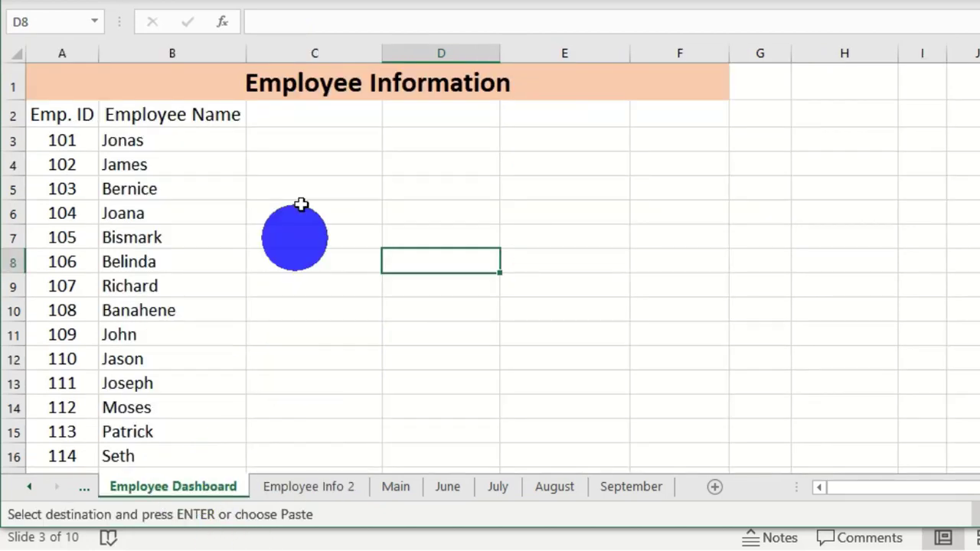
left_click(299, 109)
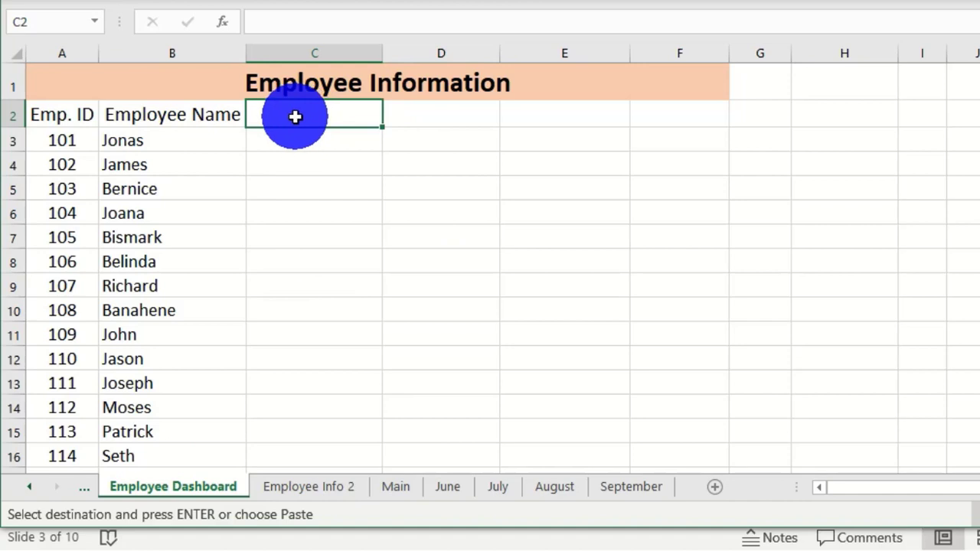
key("ctrl+v")
left_click(440, 214)
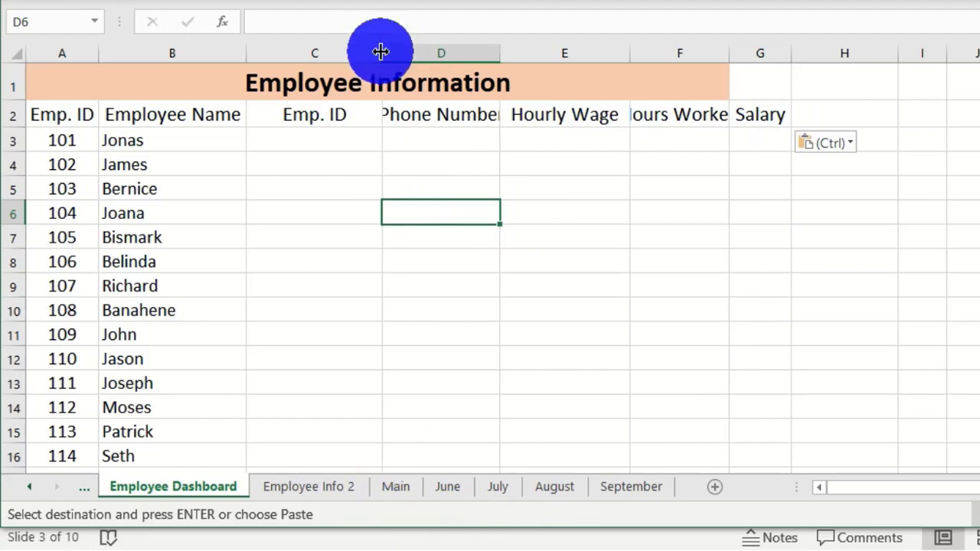
- Autofit columns D, F and G to the Phone Number, Hours Worked and Salary headers
double_click(498, 51)
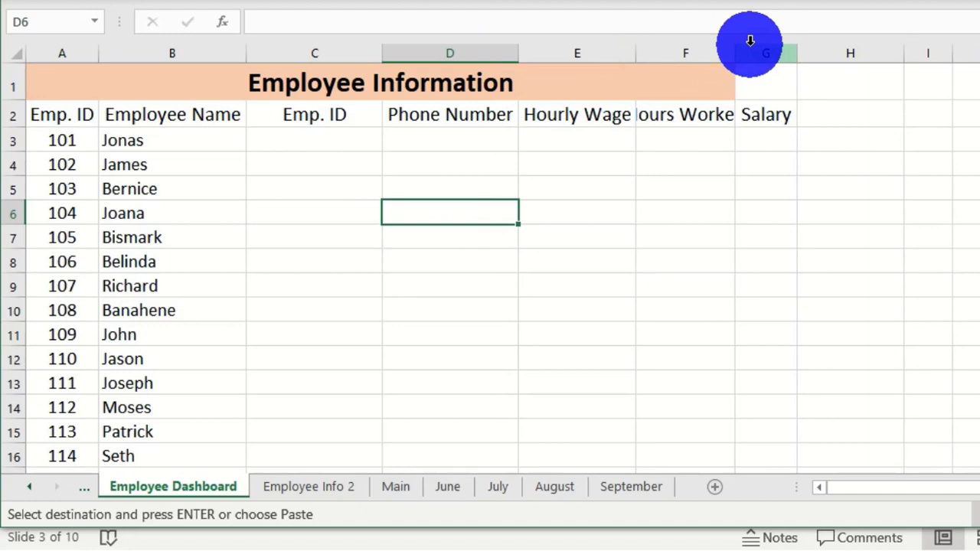
double_click(735, 51)
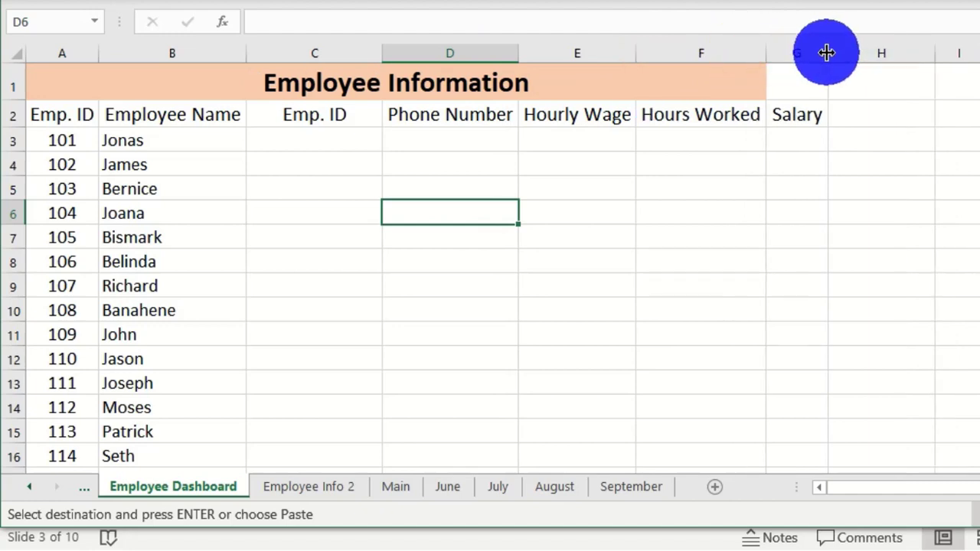
double_click(826, 52)
left_click(631, 242)
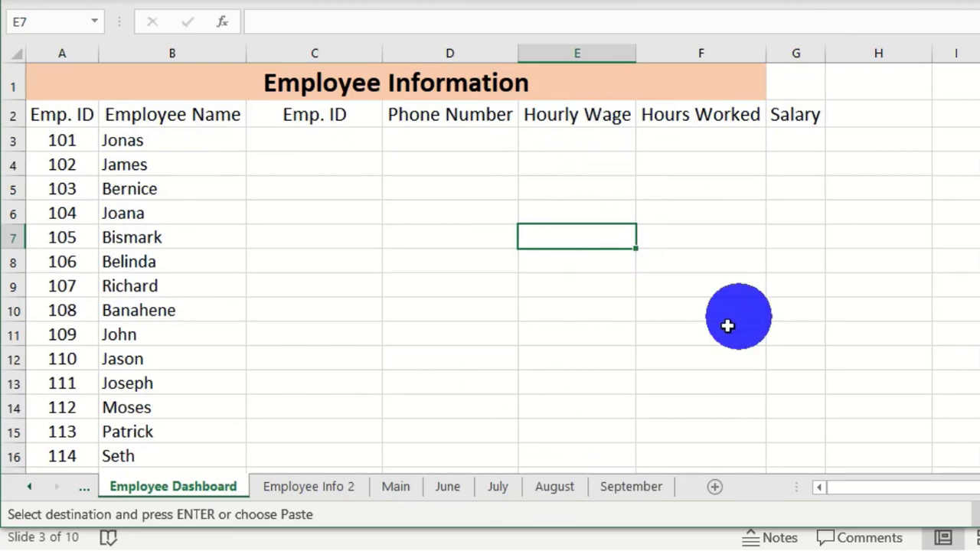
left_click(313, 490)
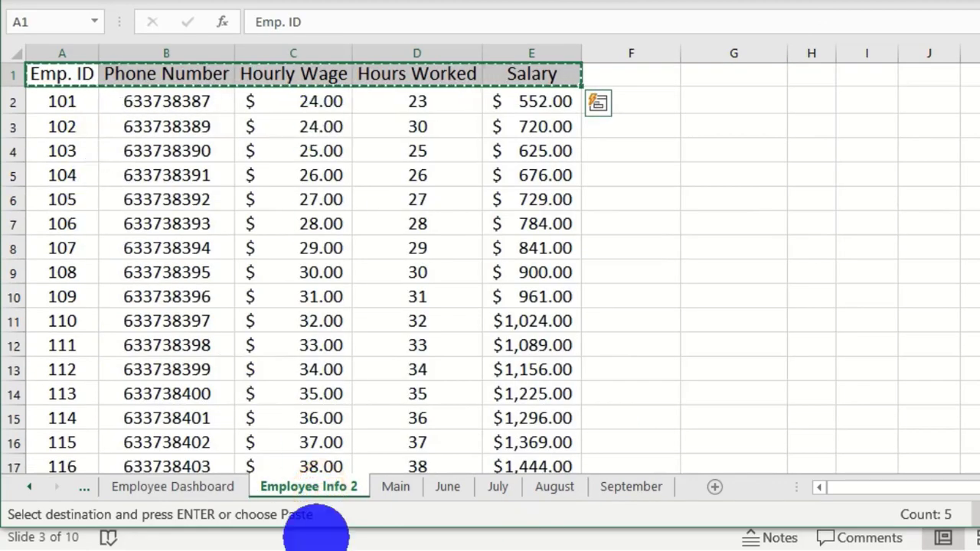
left_click(187, 488)
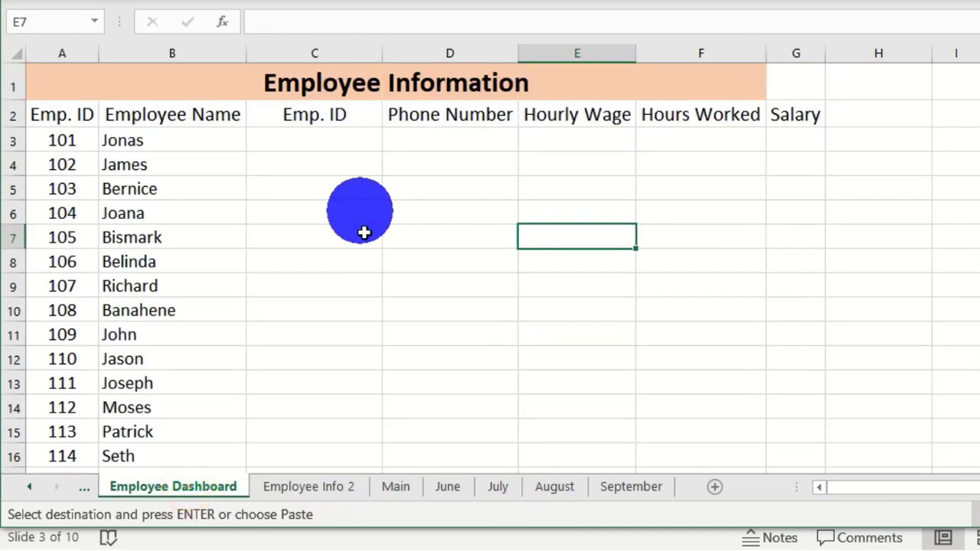
left_click(306, 490)
key("Escape")
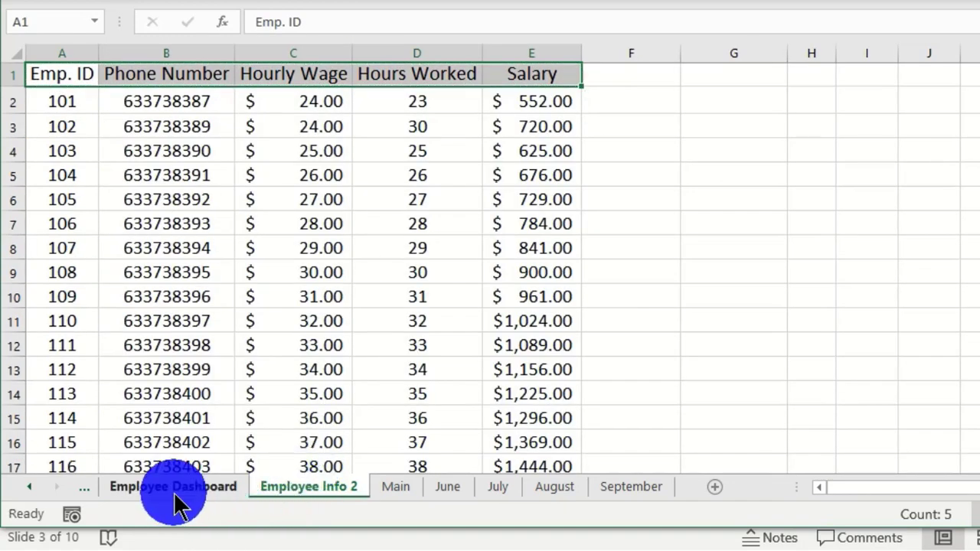
left_click(174, 490)
left_click(309, 144)
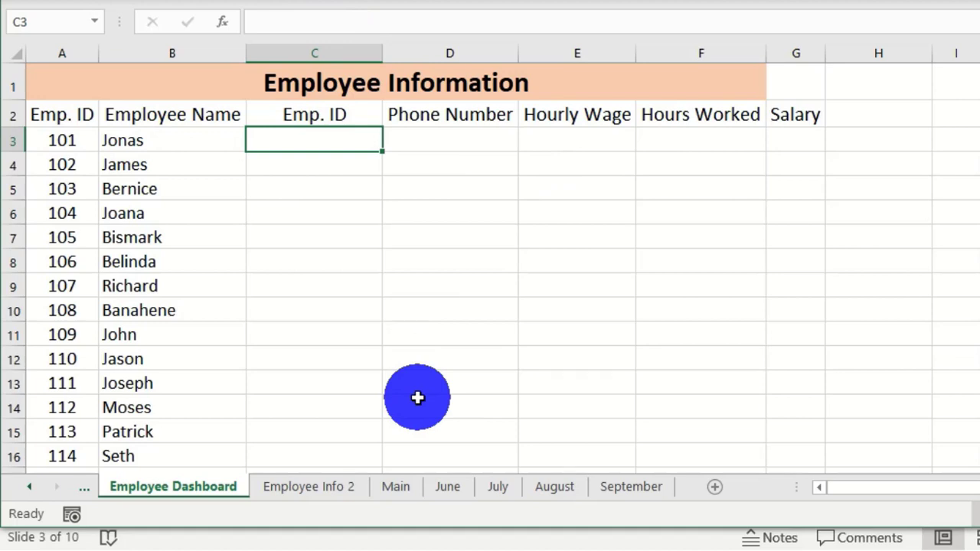
- Start =VLOOKUP( in C3 from the 'vl' autocomplete and open its Function Arguments dialog
type("v")
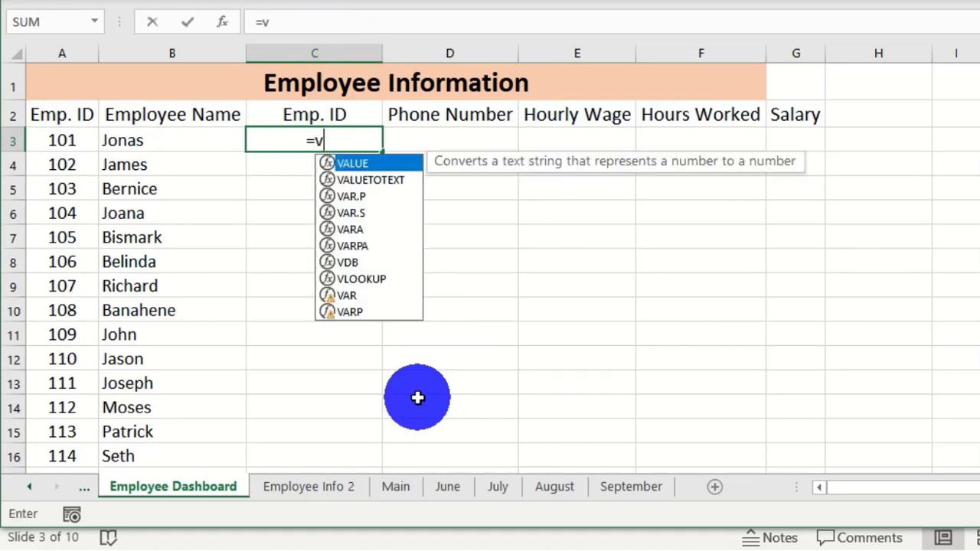
type("l")
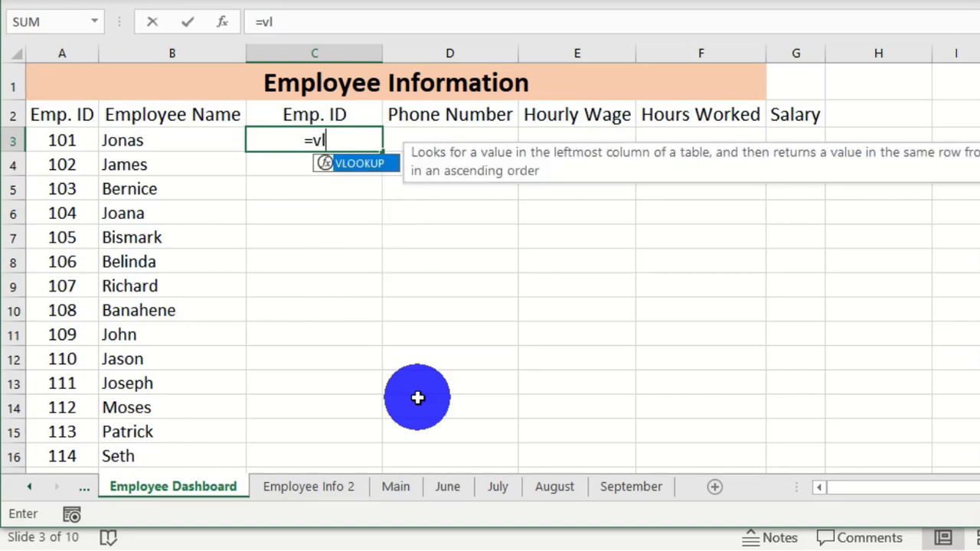
key("Tab")
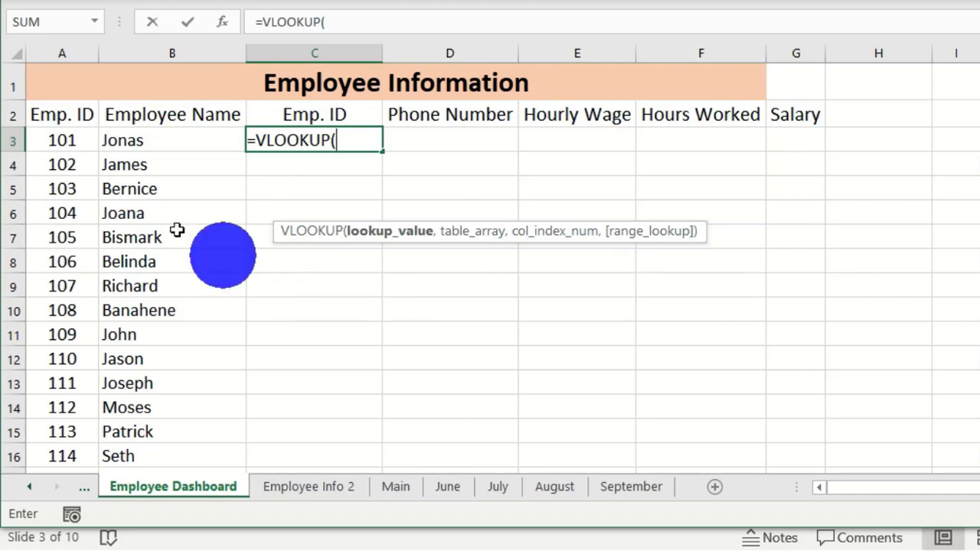
key("ctrl+a")
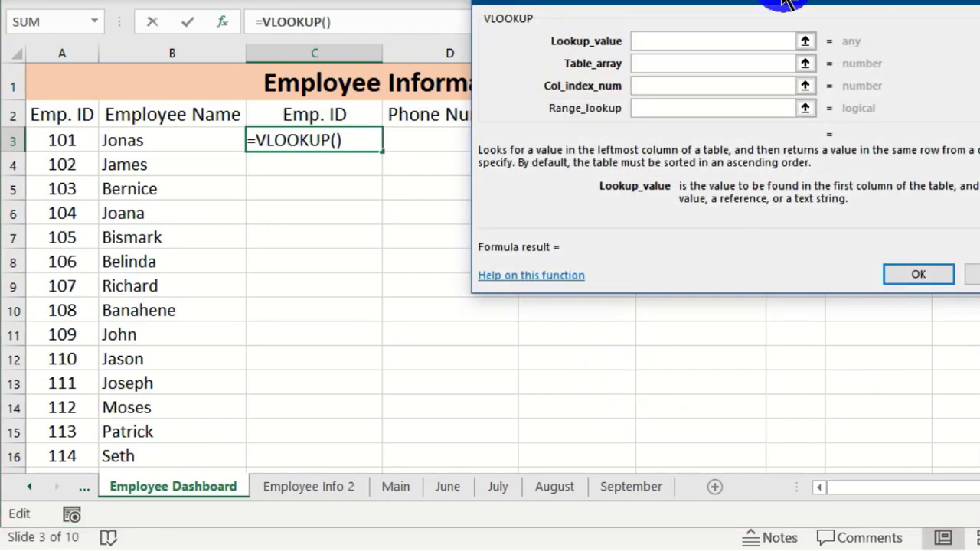
- Set VLOOKUP's Lookup_value to A3, the employee ID evaluating to 101
left_click_drag(773, 8, 911, 29)
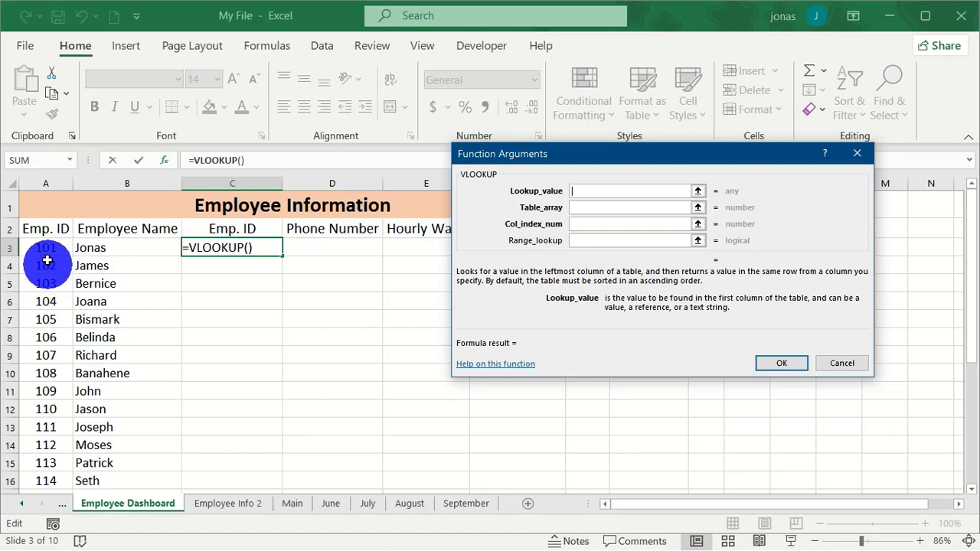
left_click(46, 247)
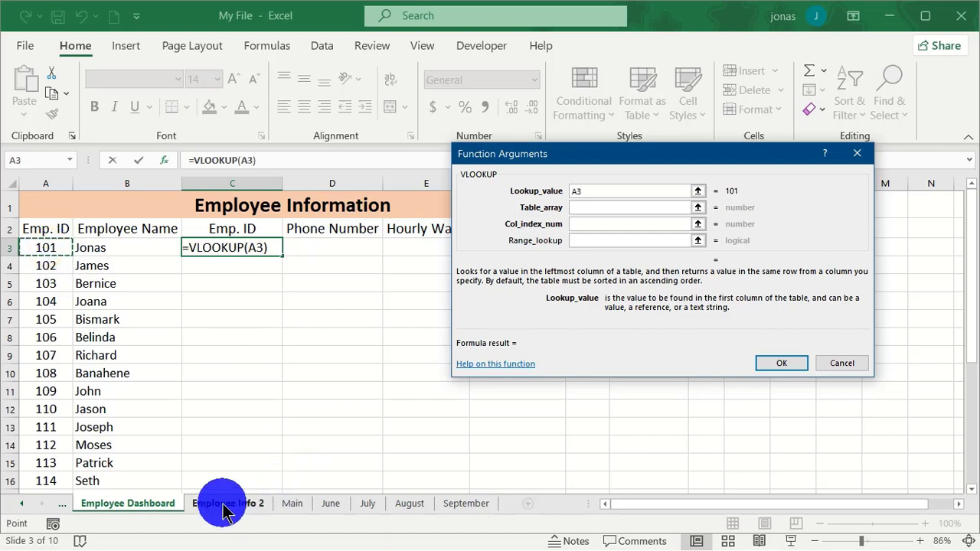
left_click(226, 505)
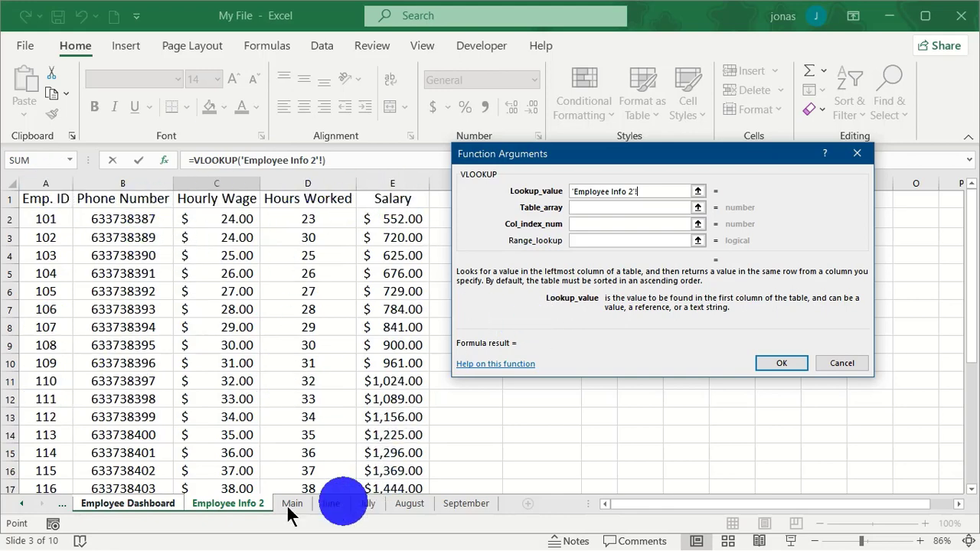
left_click(135, 509)
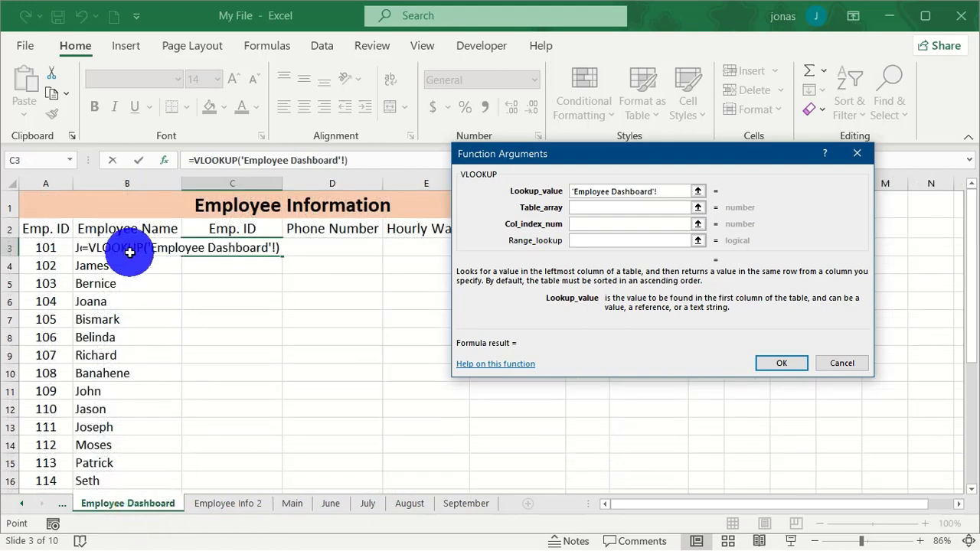
left_click(55, 247)
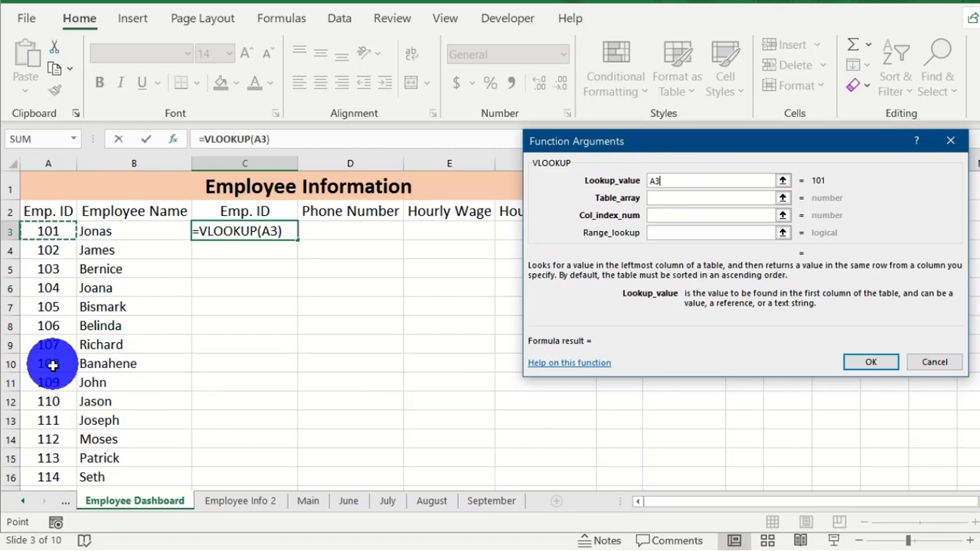
left_click(652, 366)
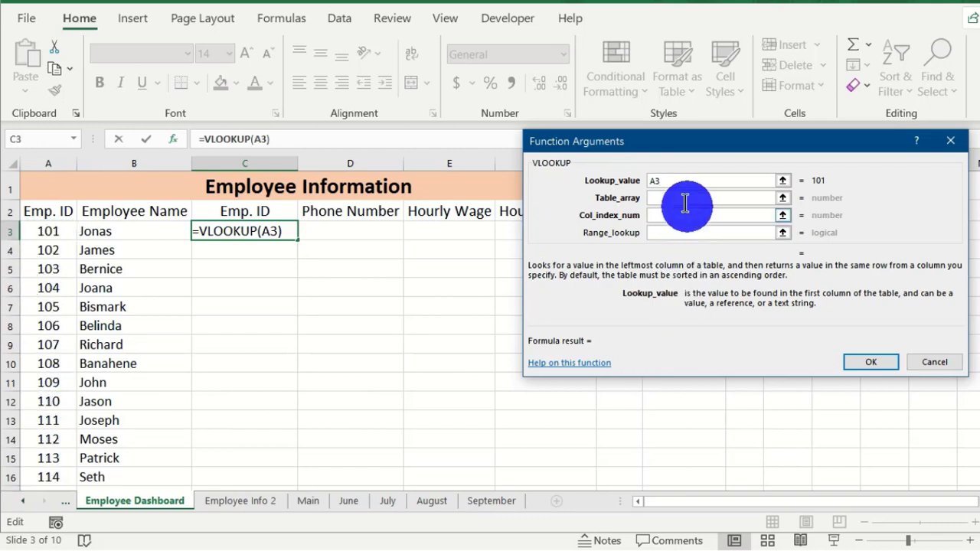
left_click(657, 180)
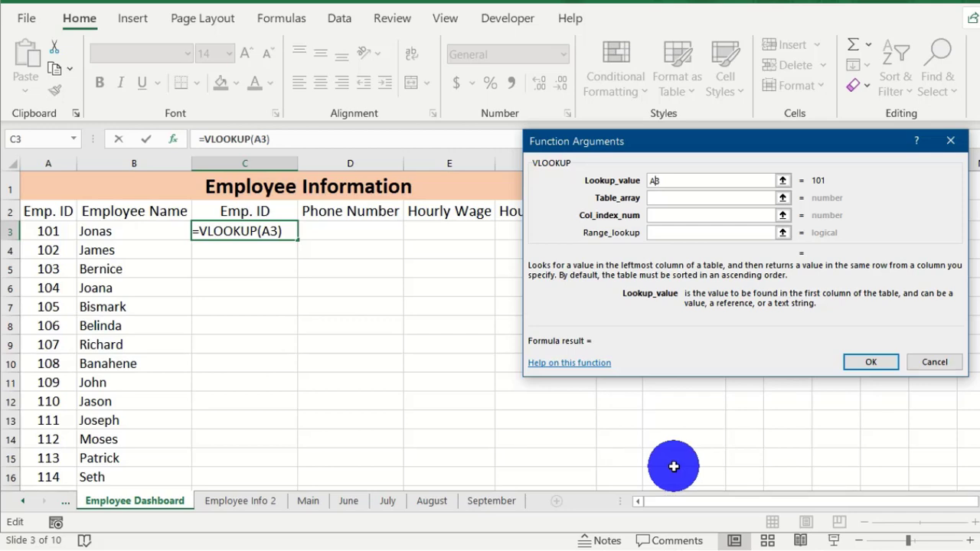
- Change the VLOOKUP lookup value from A3 to the column-locked mixed reference $A3
key("F4")
key("F4")
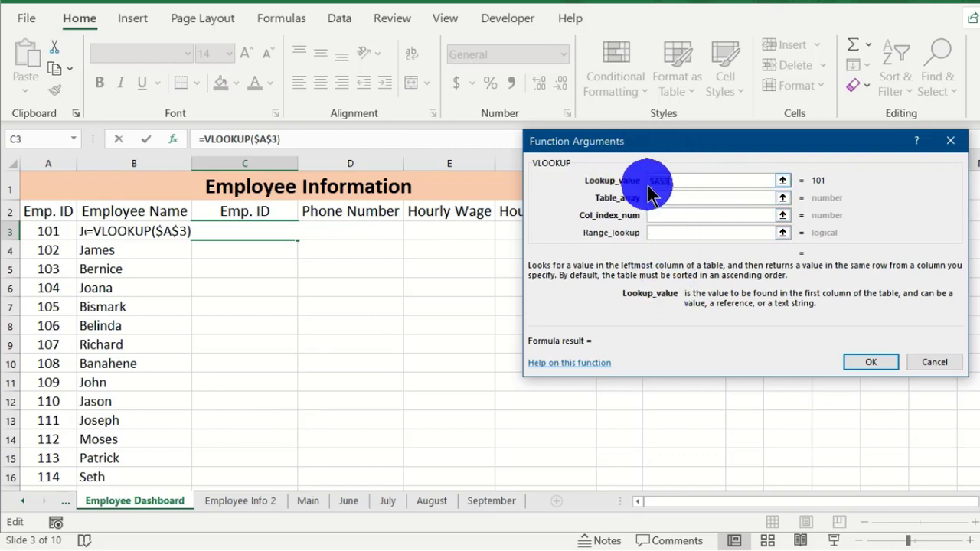
left_click(700, 180)
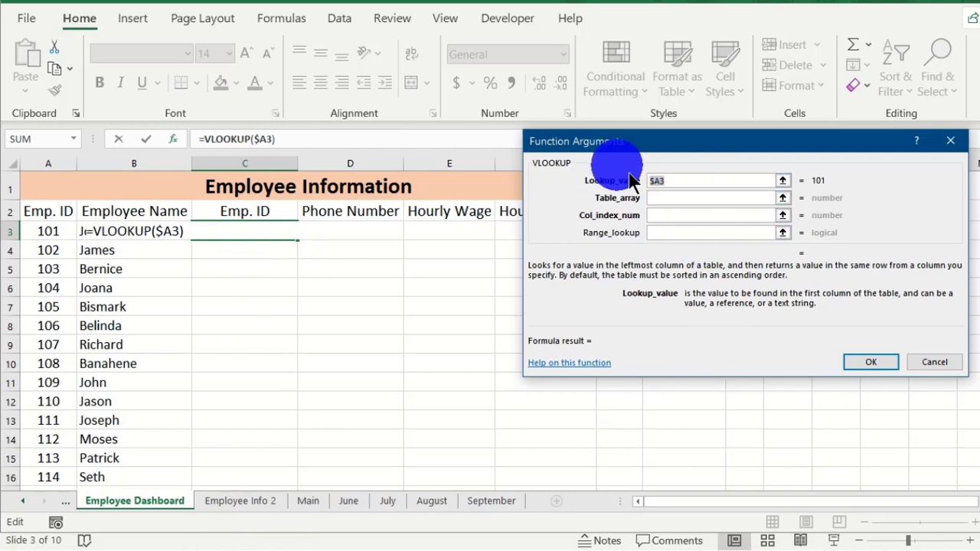
left_click(675, 199)
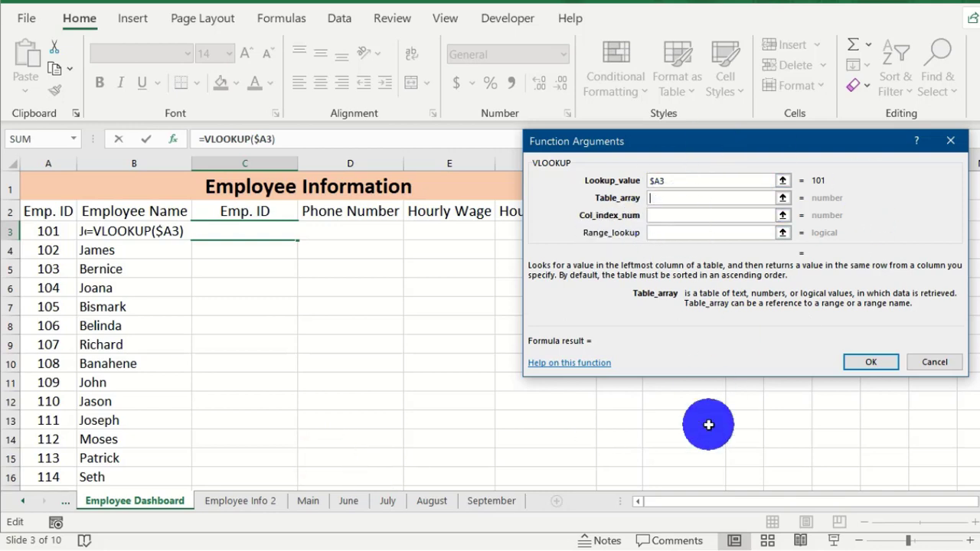
- Paste the List named range into the VLOOKUP's Table_array argument using F3
key("F3")
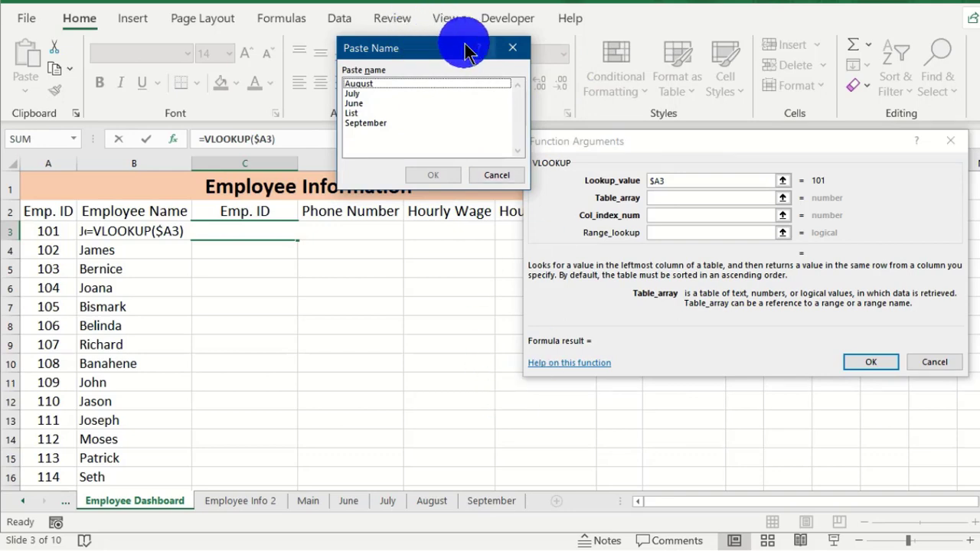
left_click(348, 112)
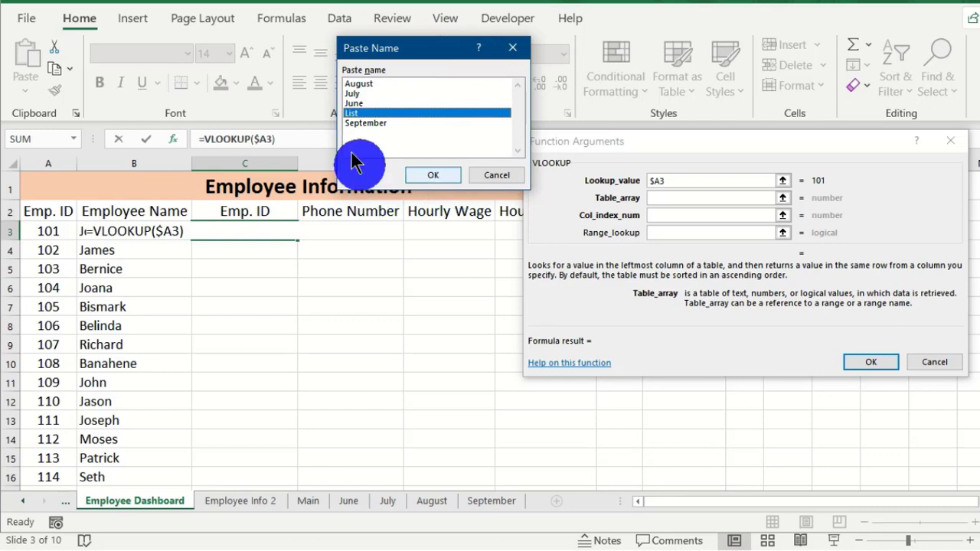
left_click(428, 176)
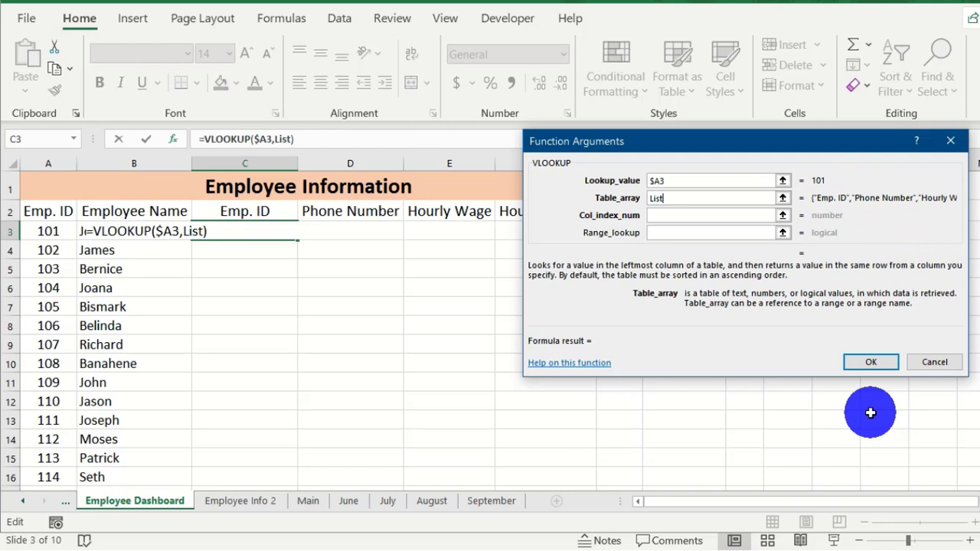
- Finish C3 as =VLOOKUP($A3,List,2,FALSE), using column 2 (Phone Number) with an exact match
left_click(663, 215)
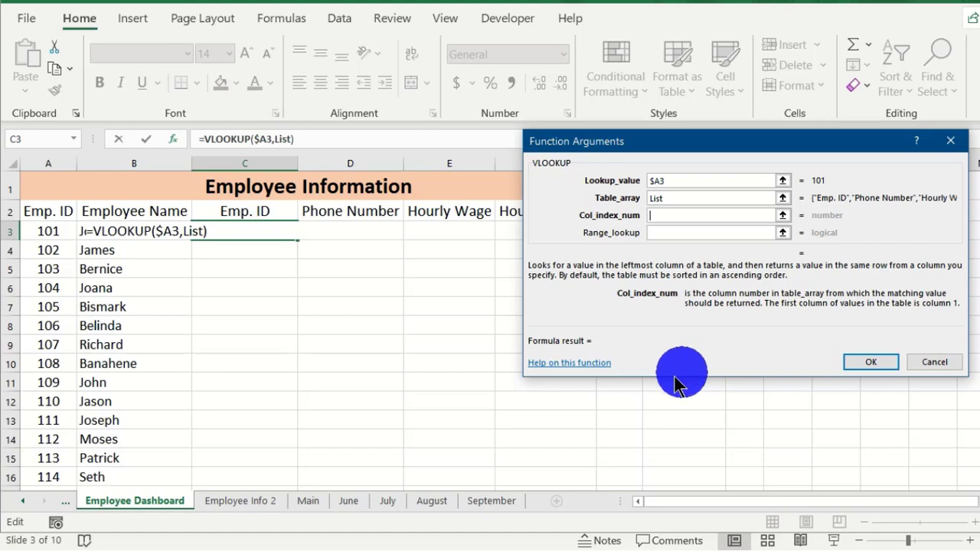
left_click(222, 507)
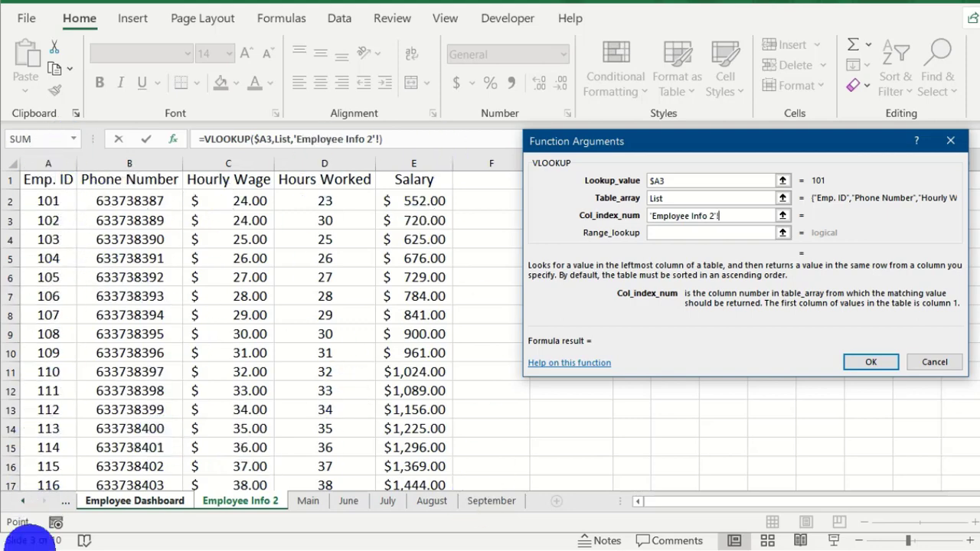
left_click(132, 157)
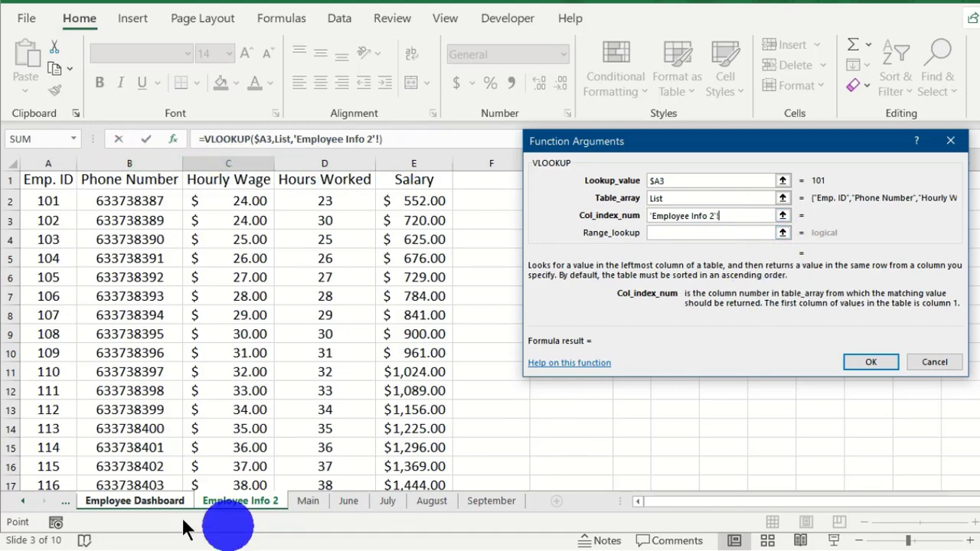
left_click(114, 502)
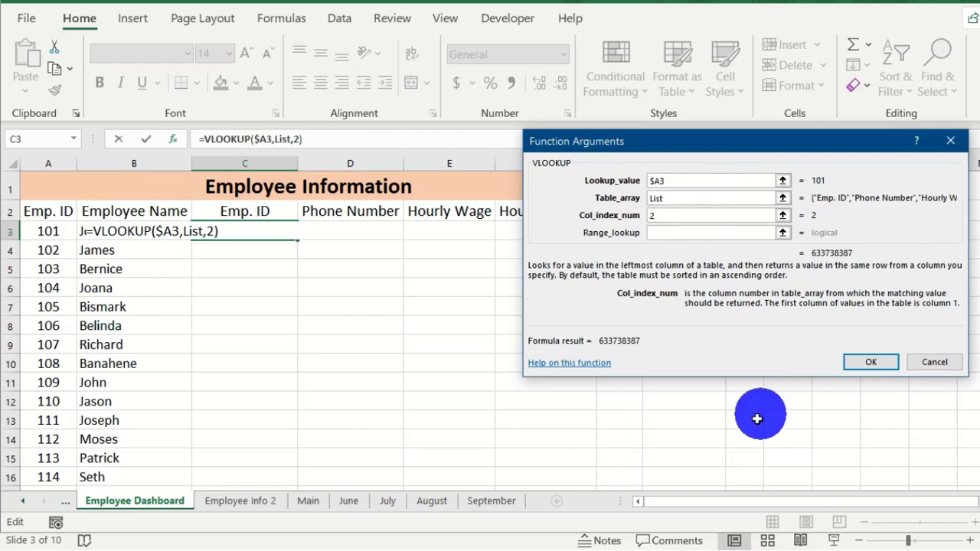
left_click(681, 232)
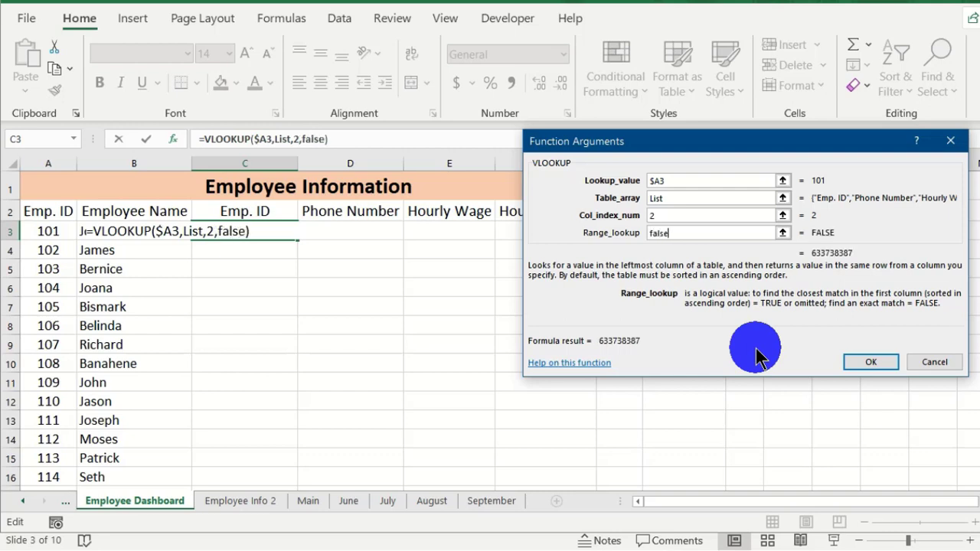
left_click(867, 365)
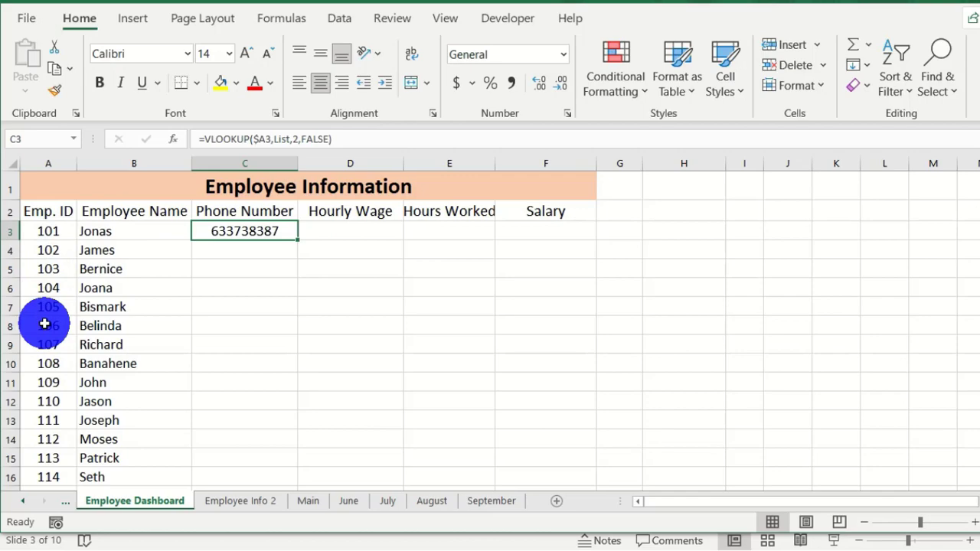
- Fill the phone-number lookup from C3 down through C27
double_click(297, 239)
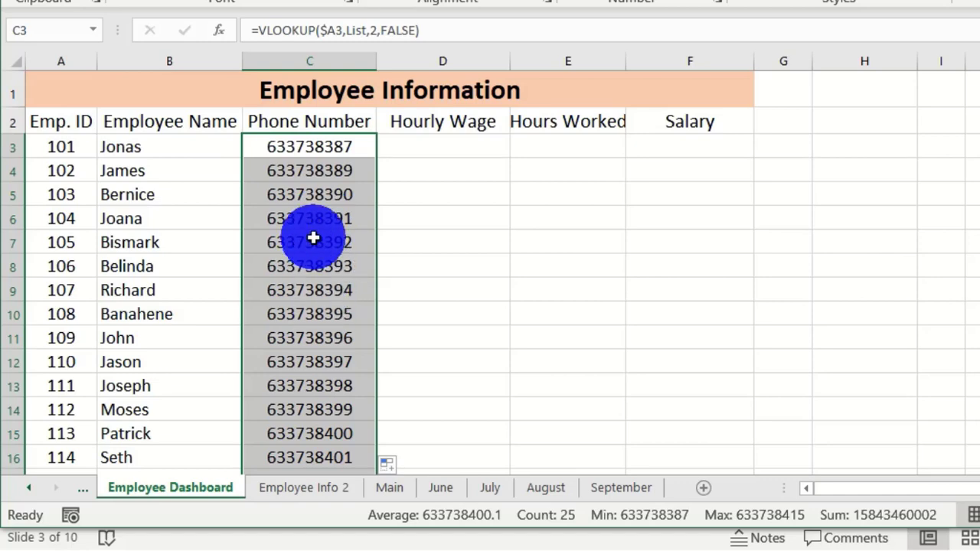
scroll(314, 239, "down", 5)
scroll(311, 262, "down", 2)
scroll(310, 262, "up", 7)
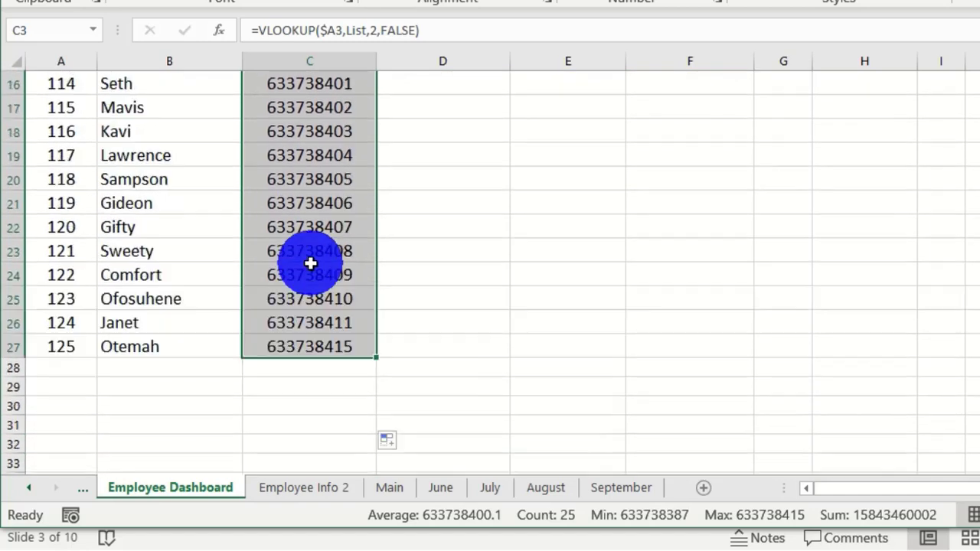
scroll(310, 262, "down", 3)
scroll(310, 263, "up", 3)
scroll(310, 263, "down", 6)
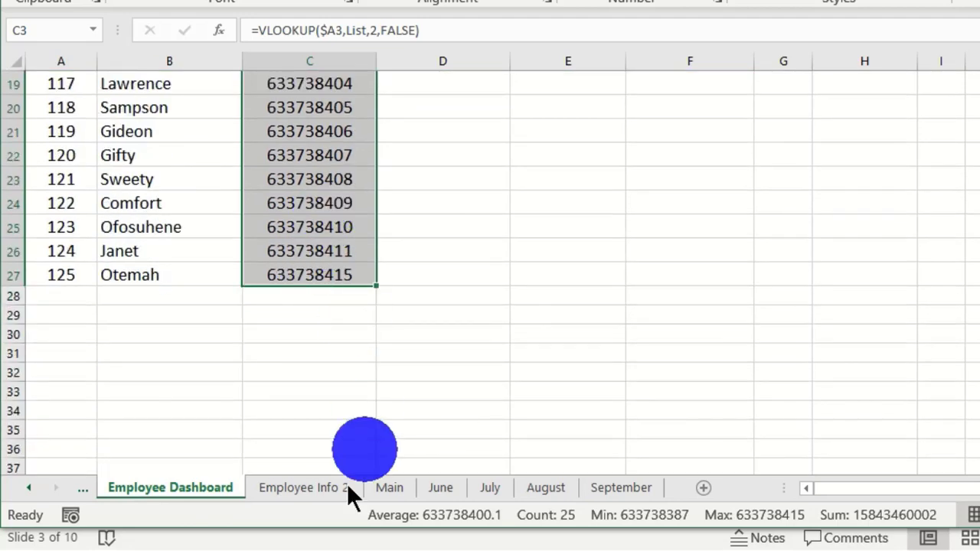
- Compare the dashboard's phone numbers against the source data on Employee Info 2
left_click(314, 489)
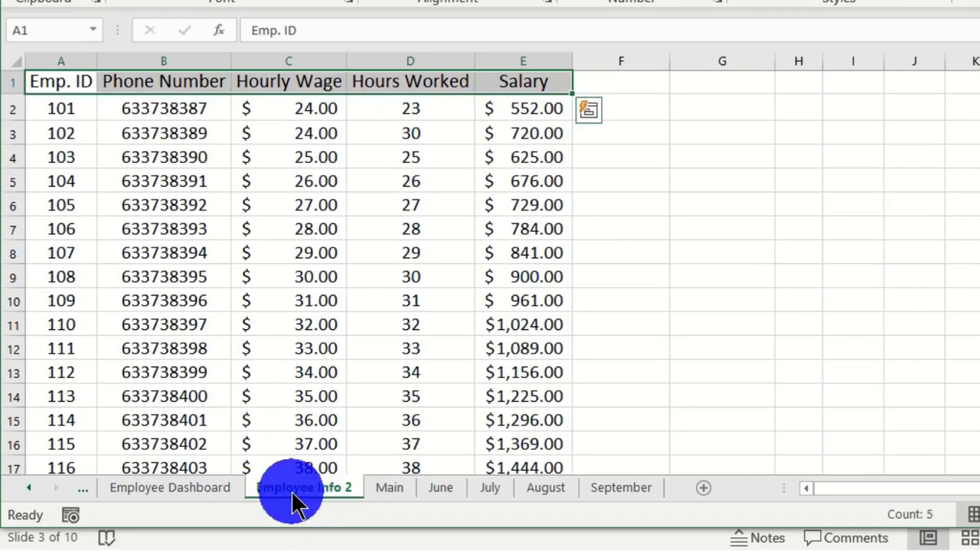
scroll(195, 342, "down", 4)
scroll(195, 342, "down", 2)
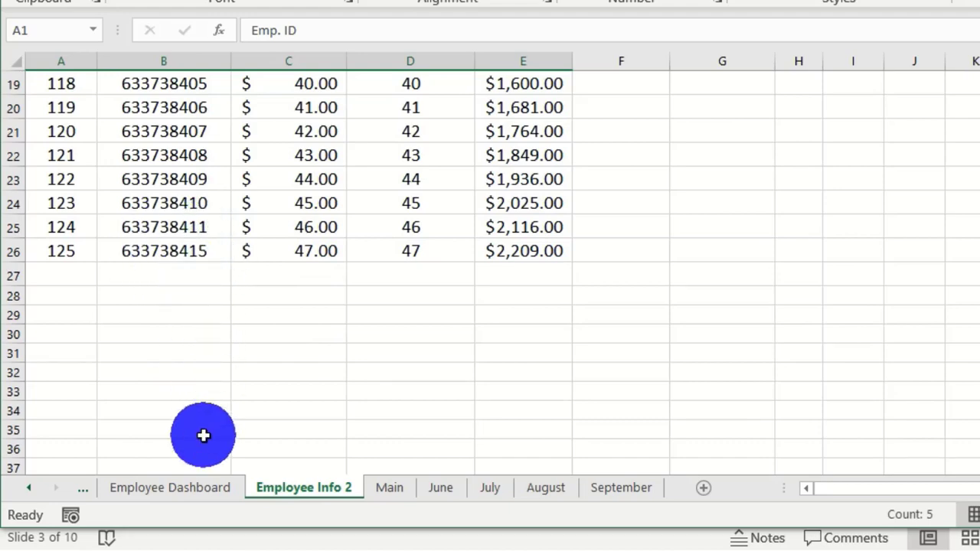
scroll(192, 303, "up", 6)
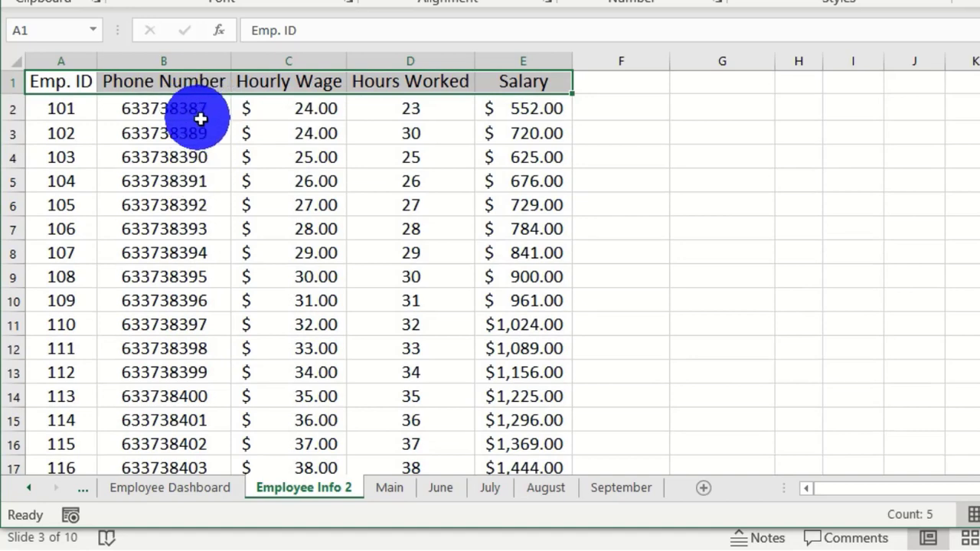
left_click(195, 485)
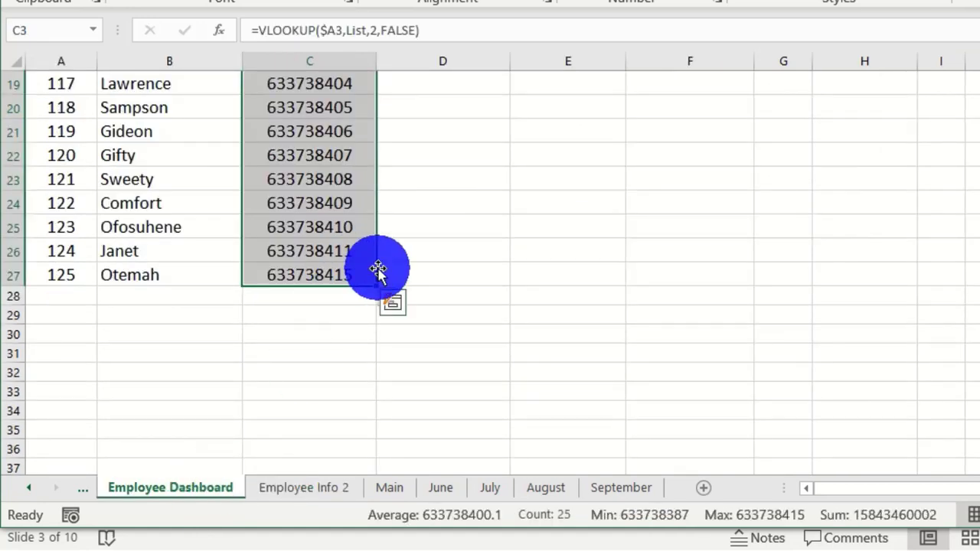
left_click(342, 285)
scroll(342, 286, "up", 6)
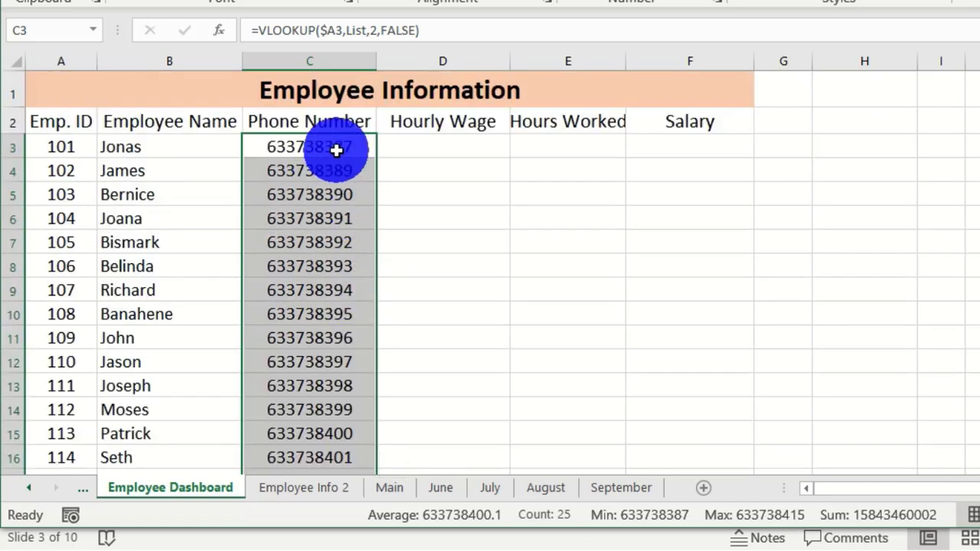
left_click(394, 156)
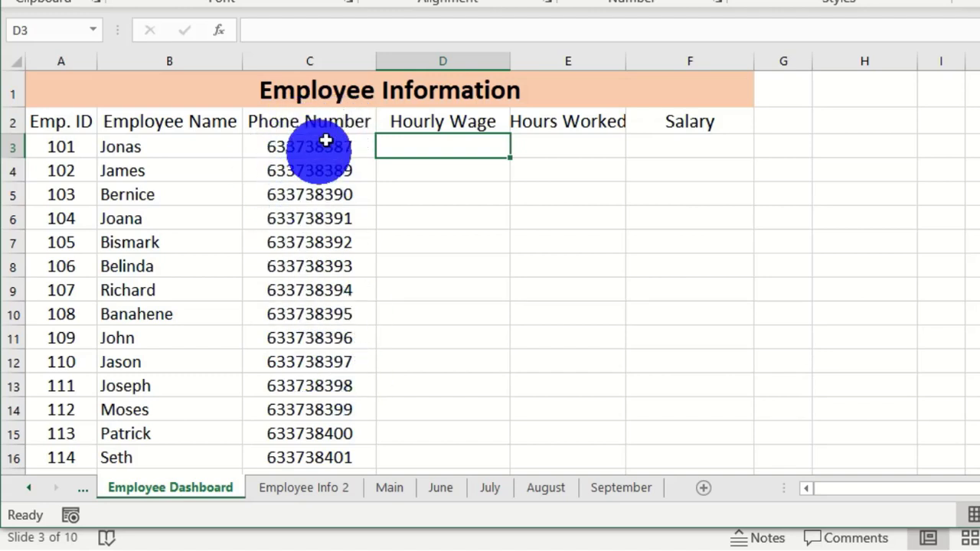
left_click(300, 490)
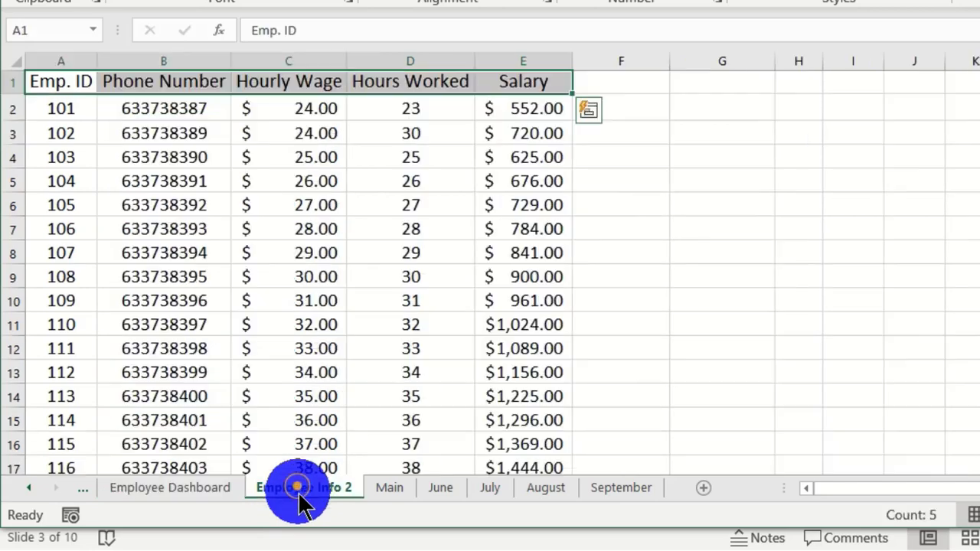
- Edit employee 101's phone in Employee Info 2 B2, confirm dashboard C3 updates, and widen column E
left_click(176, 107)
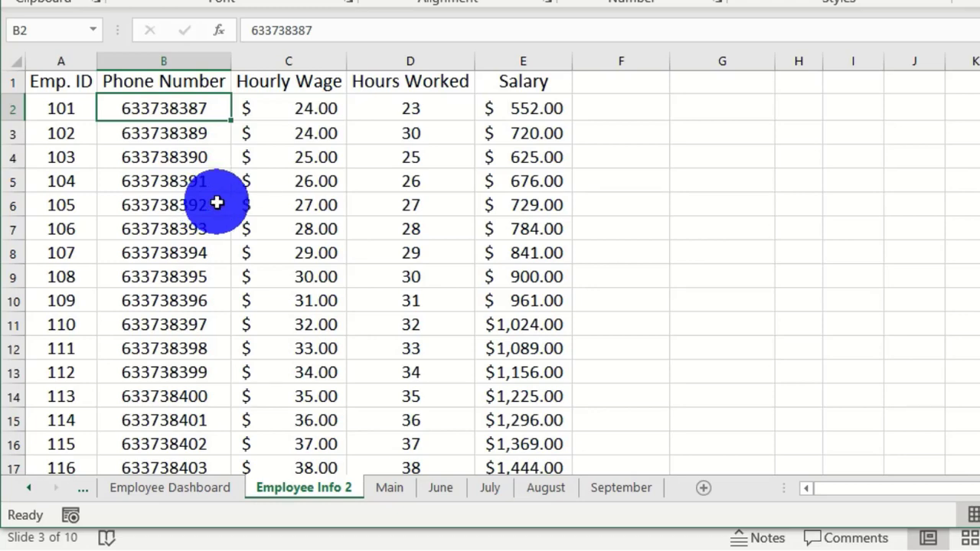
type("644578942")
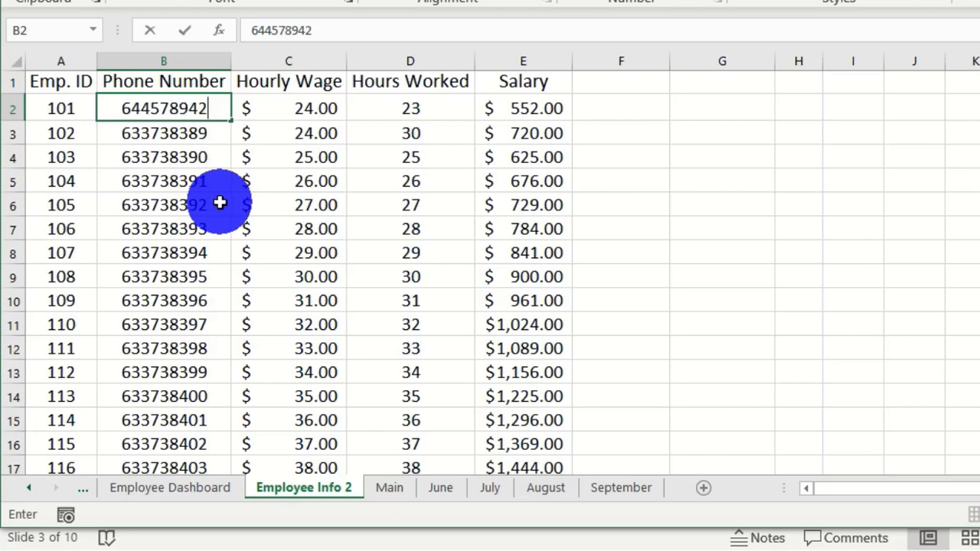
key("Return")
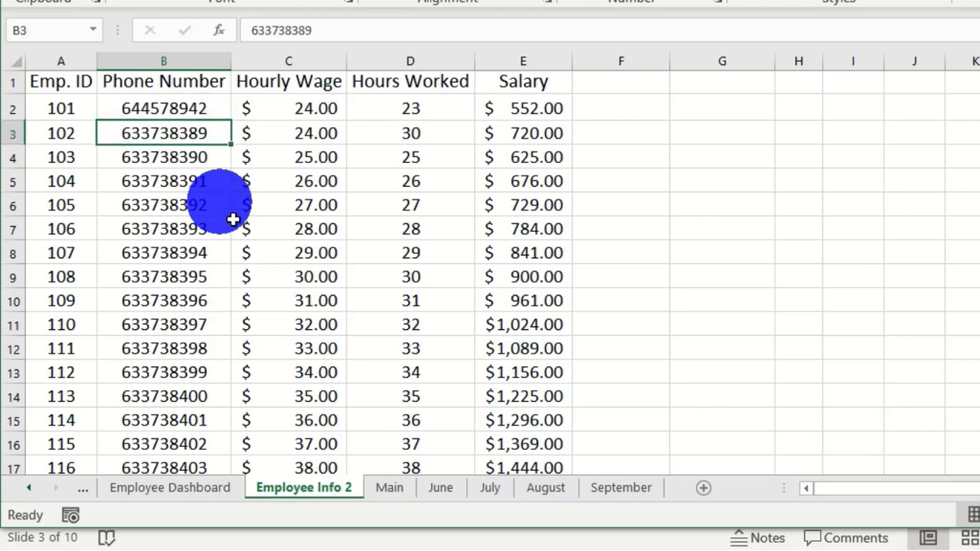
left_click(175, 490)
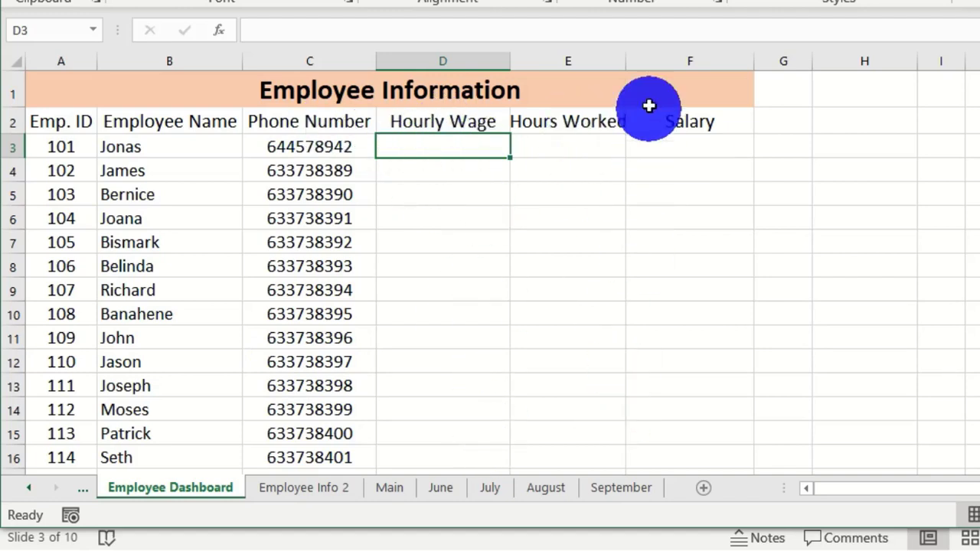
double_click(625, 67)
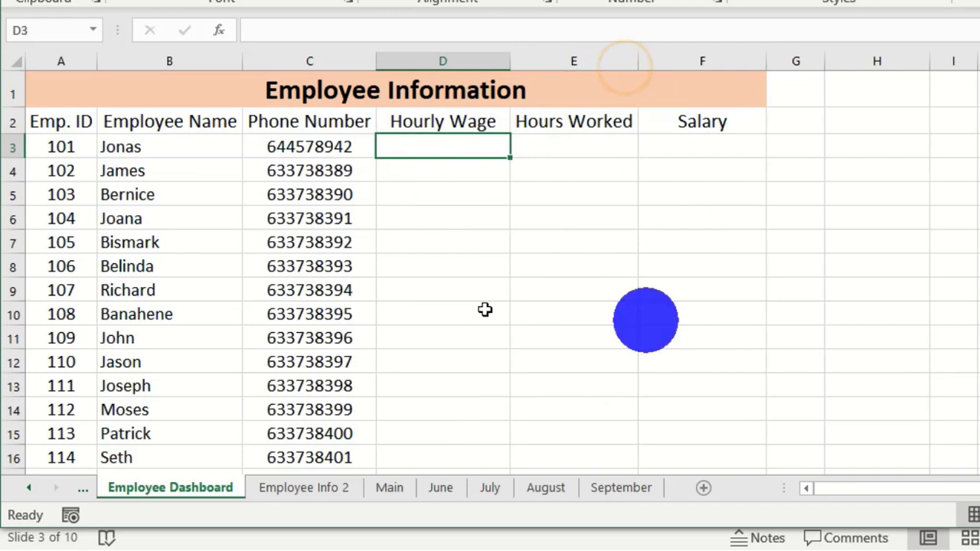
- Copy the C3 phone-number VLOOKUP across into D3, E3 and F3
left_click(323, 144)
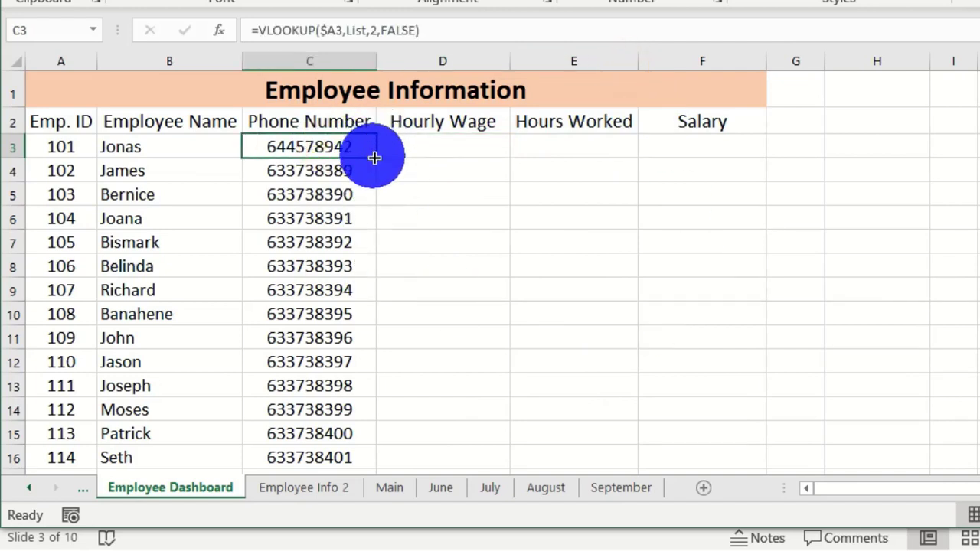
left_click_drag(374, 157, 498, 151)
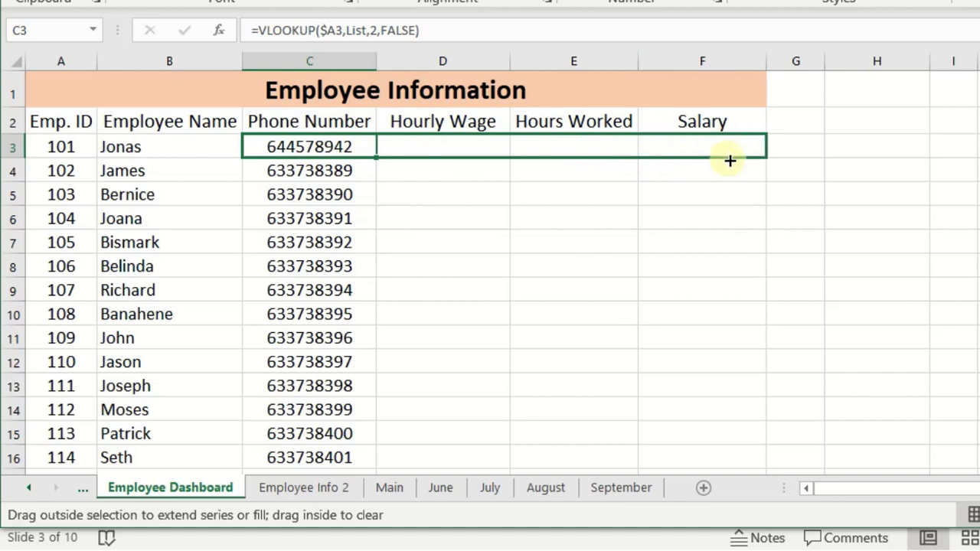
left_click_drag(729, 161, 730, 161)
left_click(477, 258)
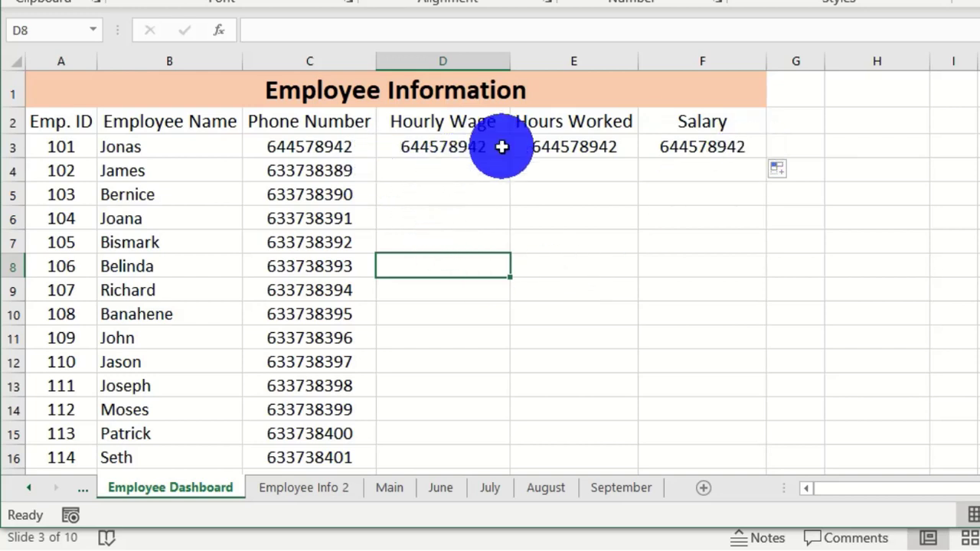
left_click(455, 150)
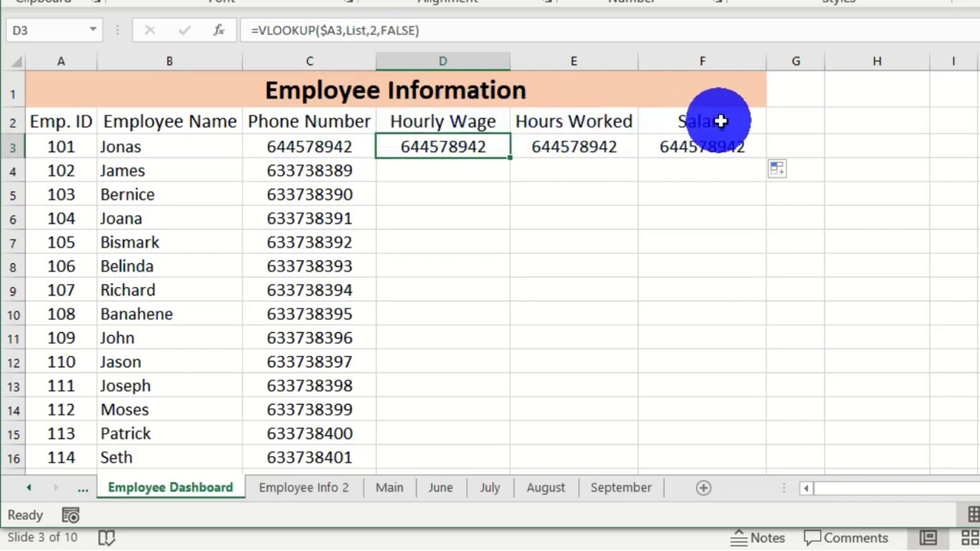
- Change D3's lookup to column 3 of List, format it as Accounting, and fill column D
left_click(374, 32)
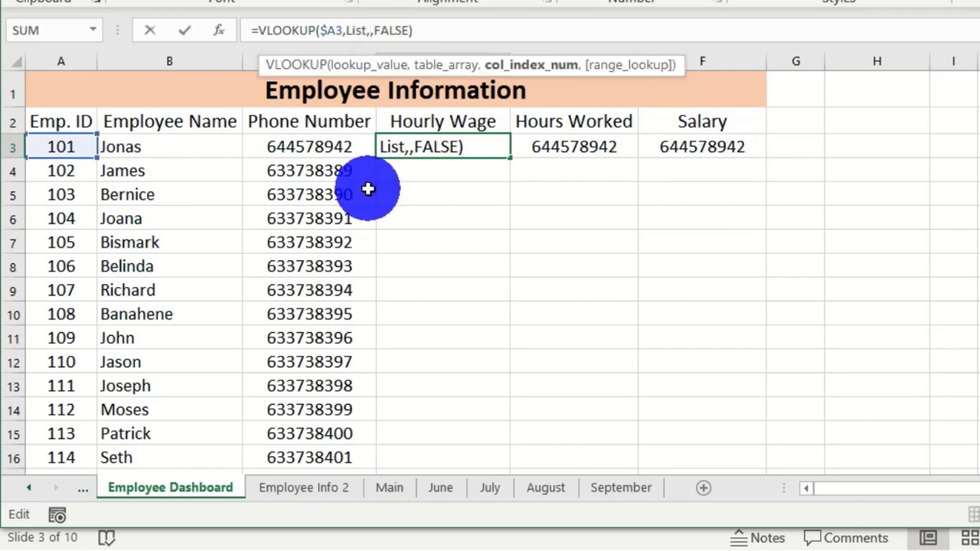
type("3")
key("Return")
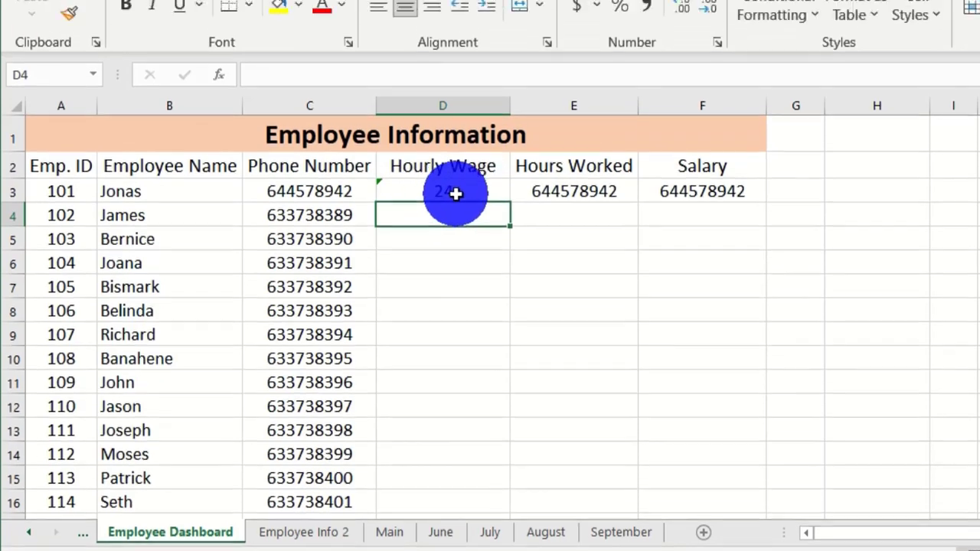
left_click(457, 147)
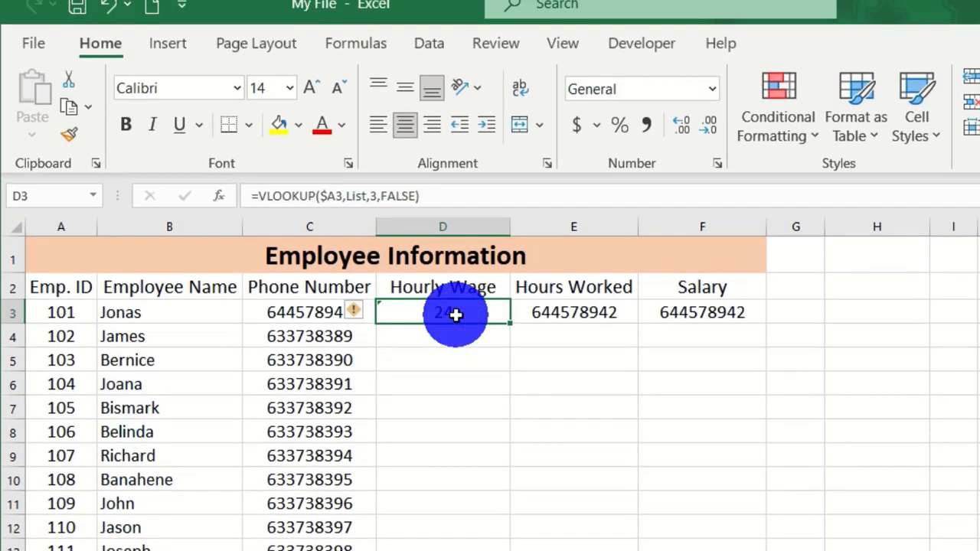
left_click(576, 124)
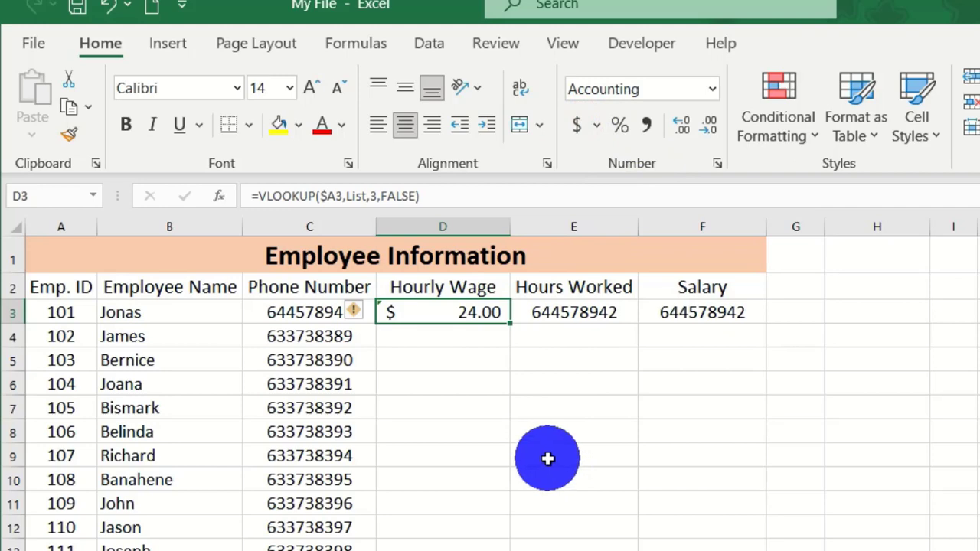
double_click(509, 325)
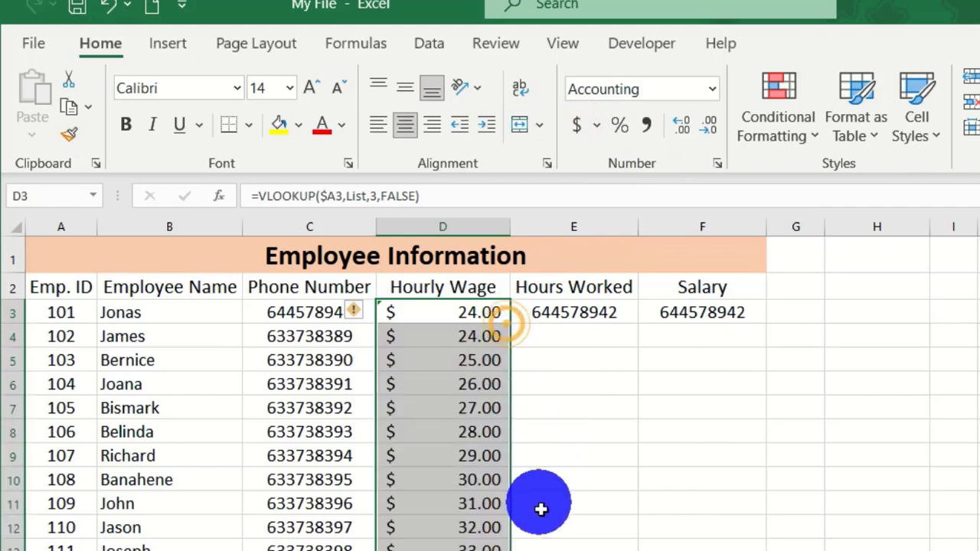
- Check the looked-up hourly wages against the Employee Info 2 sheet
scroll(428, 527, "down", 4)
scroll(457, 548, "up", 4)
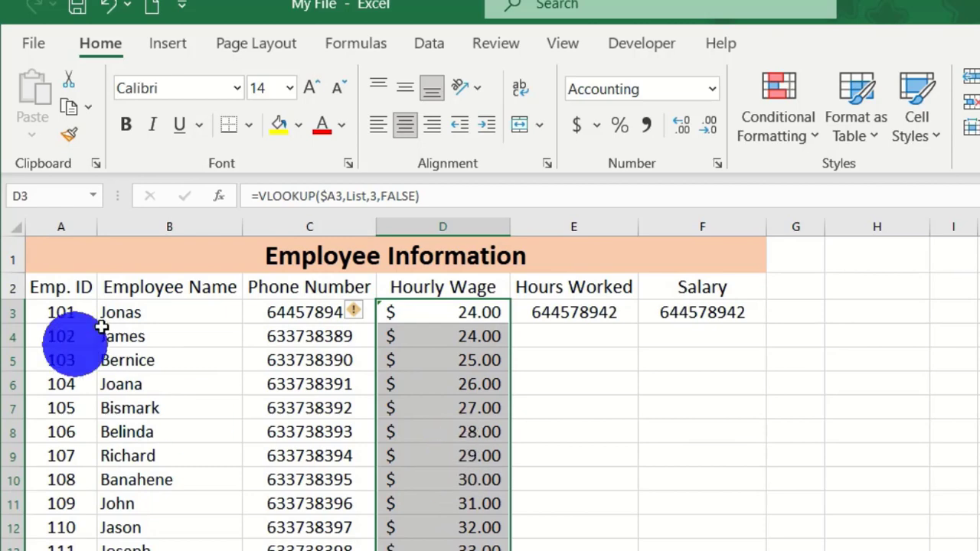
scroll(468, 413, "down", 4)
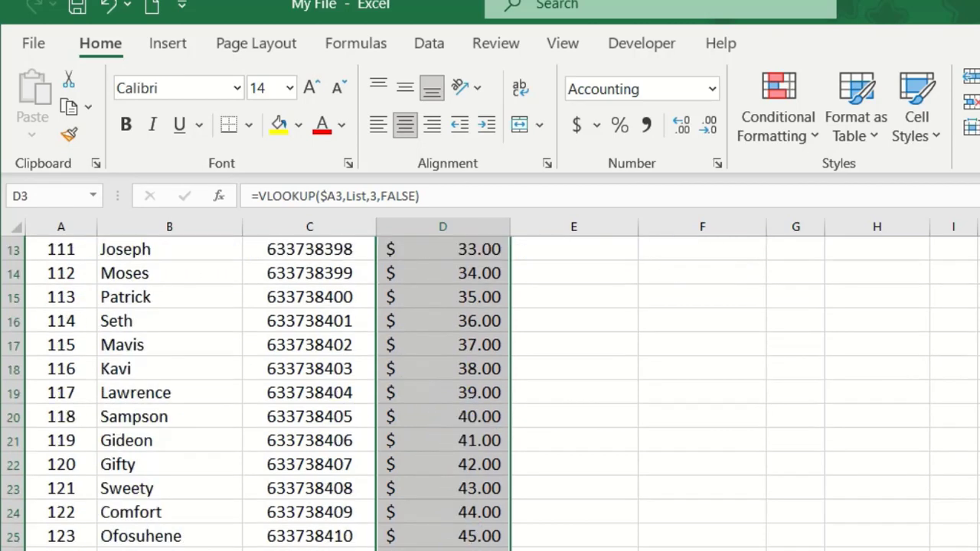
key("ctrl+Page_Down")
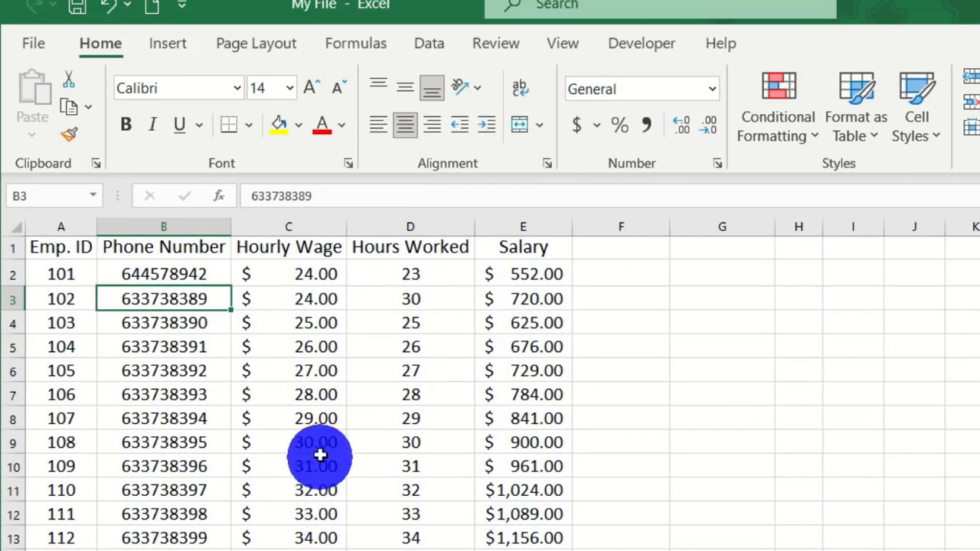
scroll(321, 455, "down", 5)
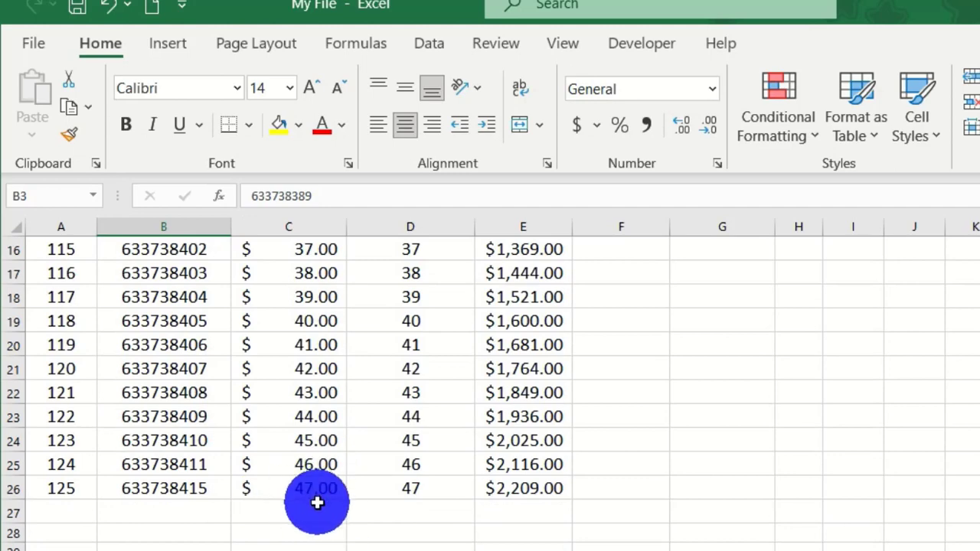
scroll(312, 502, "up", 5)
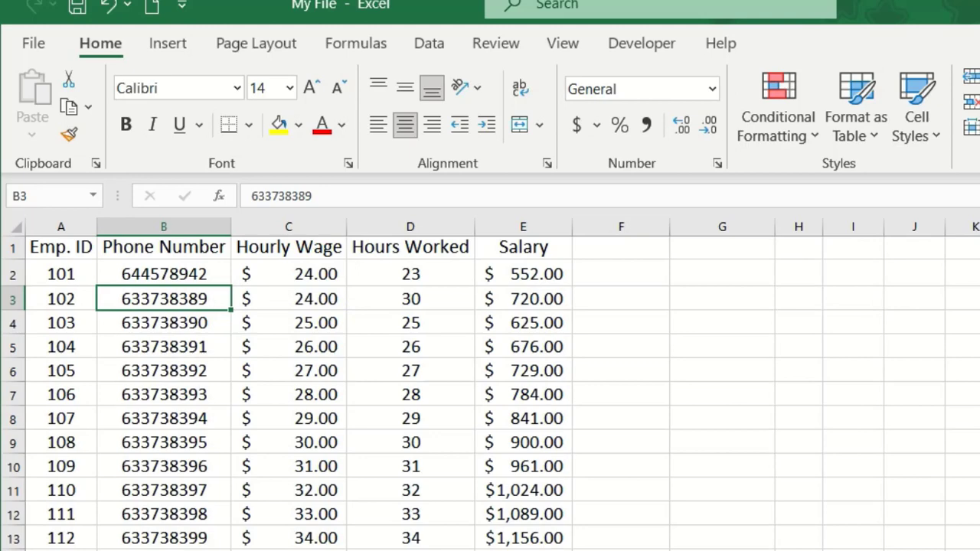
key("ctrl+Page_Up")
scroll(463, 505, "up", 4)
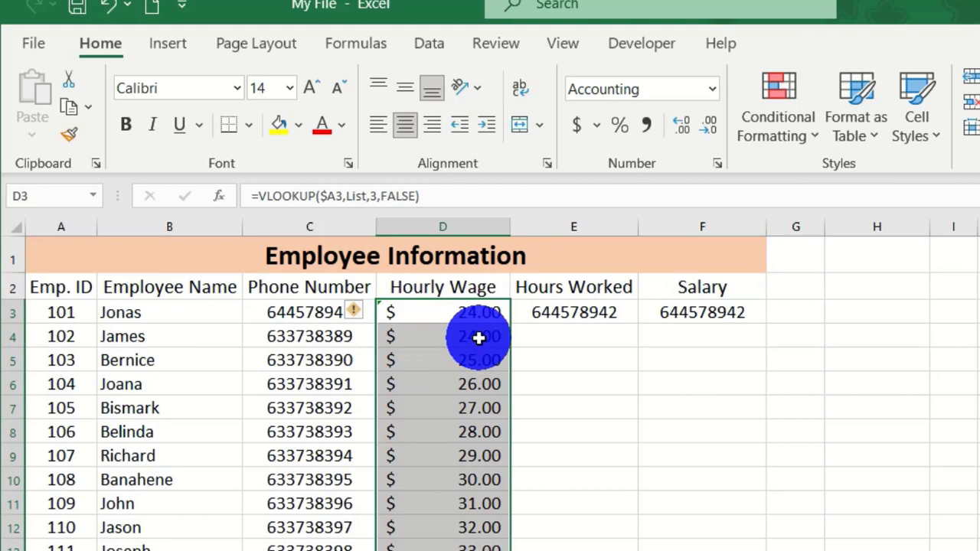
left_click(572, 312)
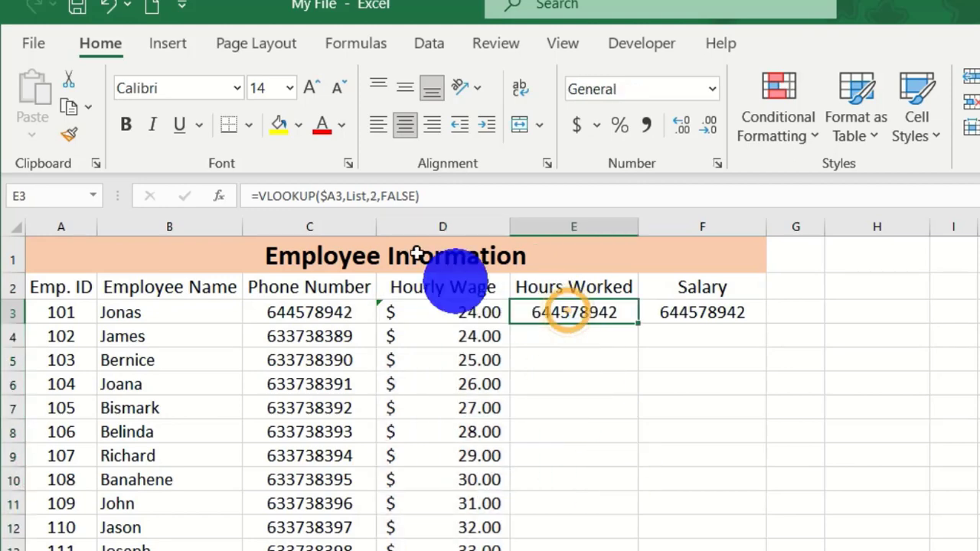
- Change E3's lookup to column 4 of List, showing 23, and fill it down column E
left_click(375, 197)
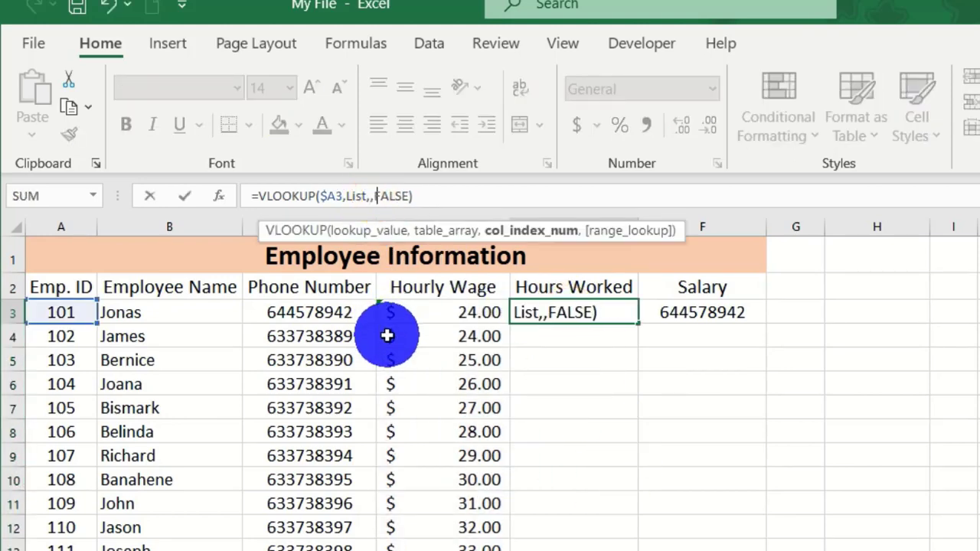
type("4")
key("Return")
left_click(597, 306)
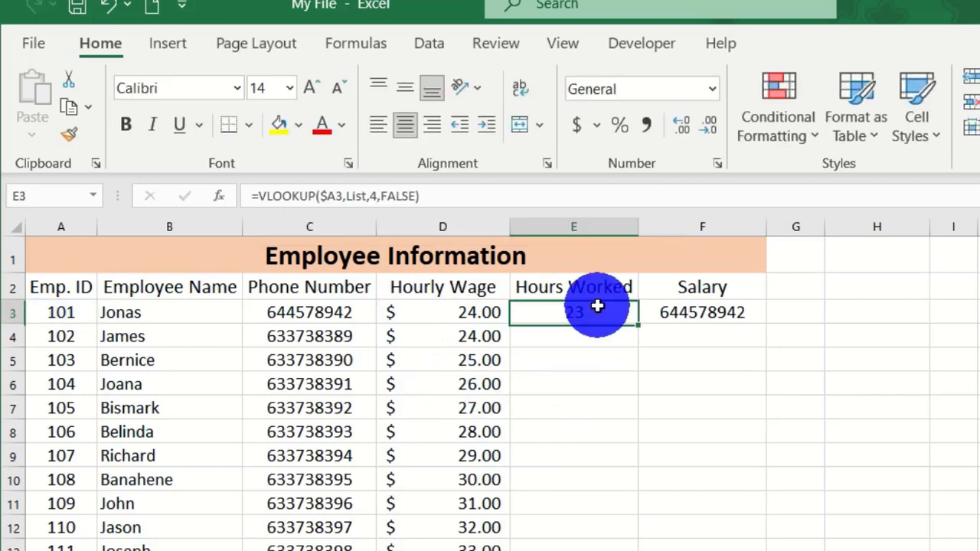
double_click(639, 324)
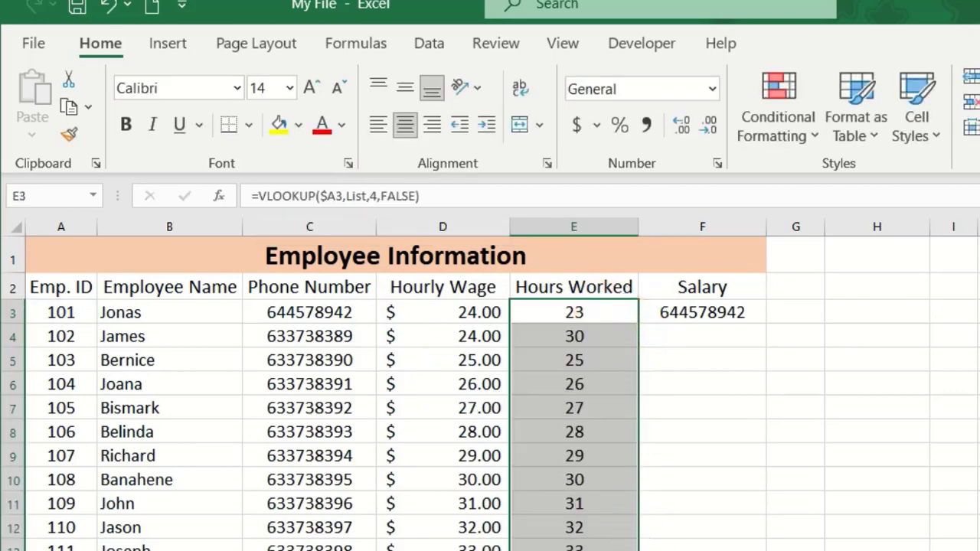
scroll(616, 536, "down", 6)
scroll(616, 536, "up", 6)
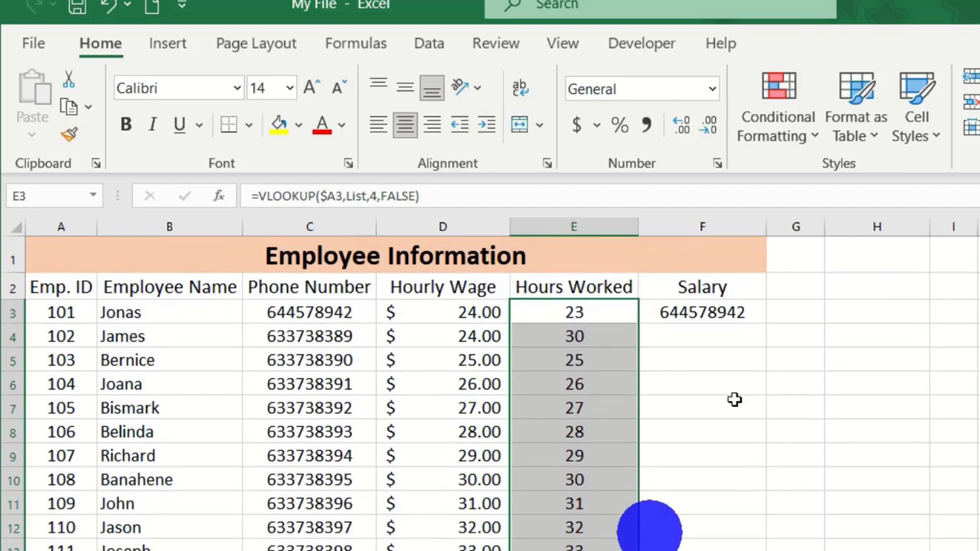
left_click(707, 310)
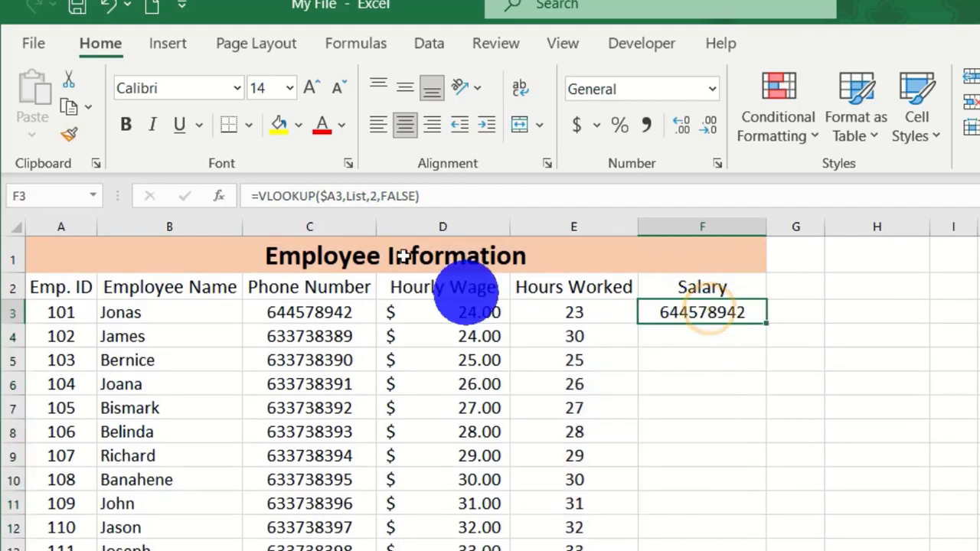
- Change F3's lookup to column 5 of List, showing $552.00, and fill salaries down column F
left_click(375, 195)
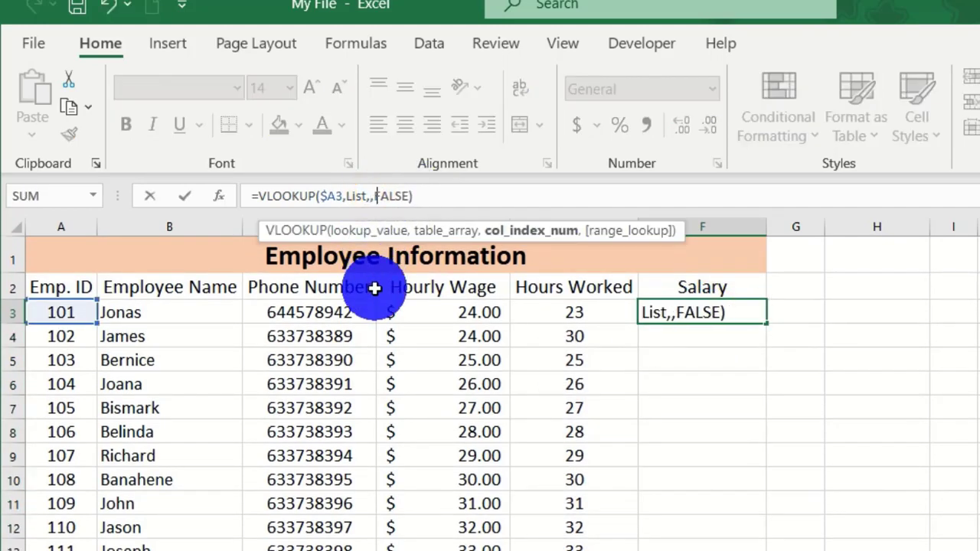
type("5")
key("Return")
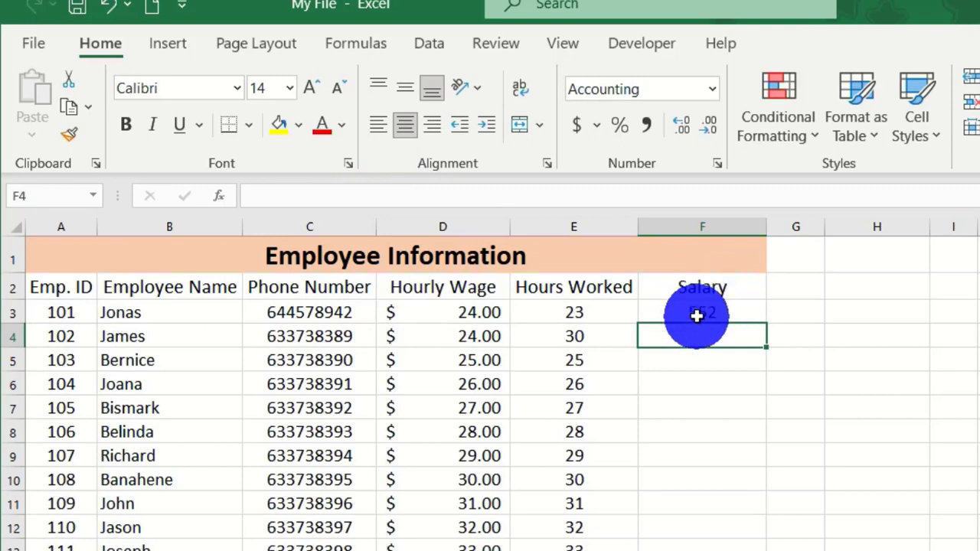
left_click(696, 314)
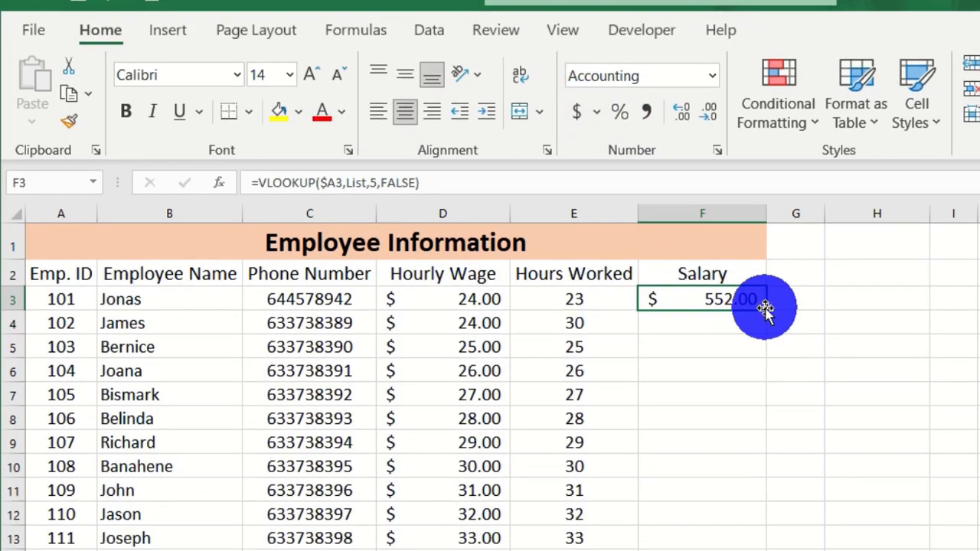
double_click(766, 322)
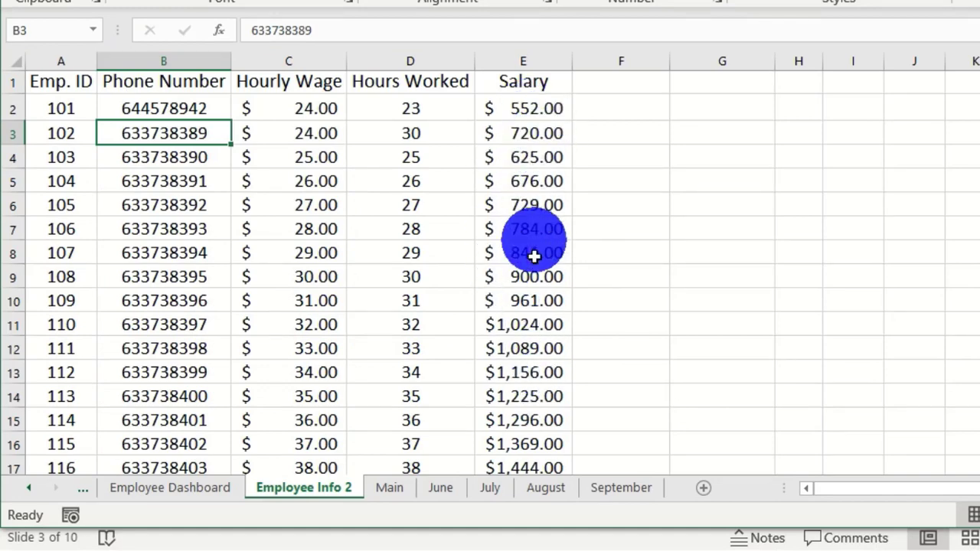
left_click(153, 489)
scroll(734, 316, "down", 3)
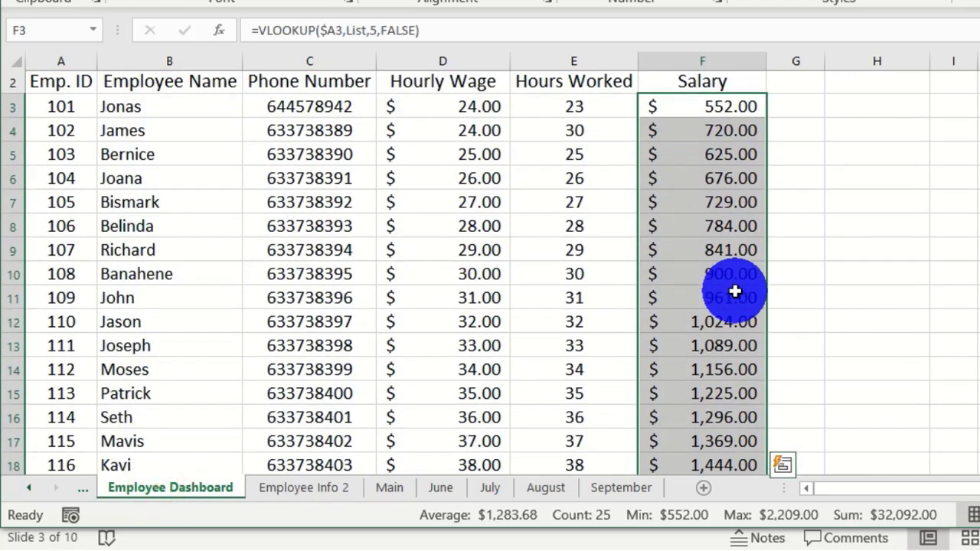
scroll(735, 317, "up", 3)
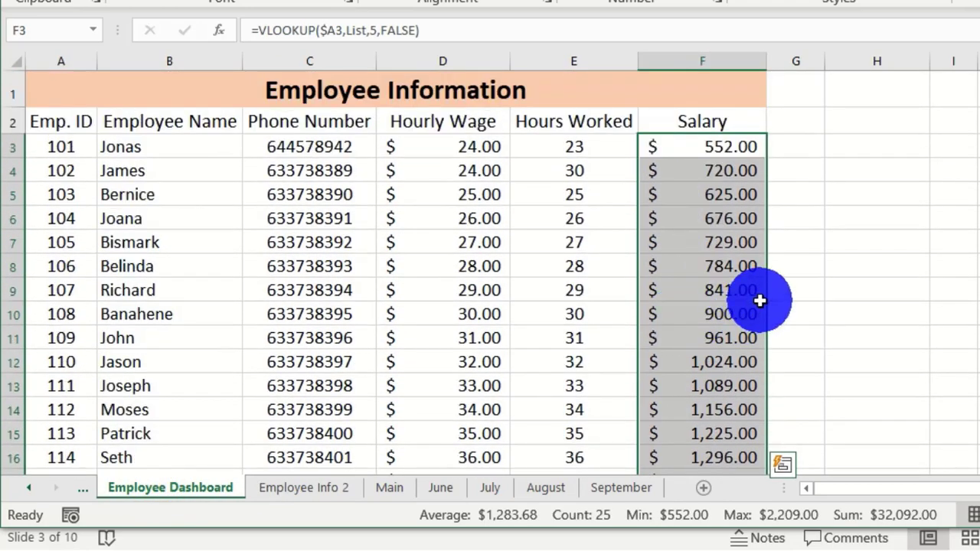